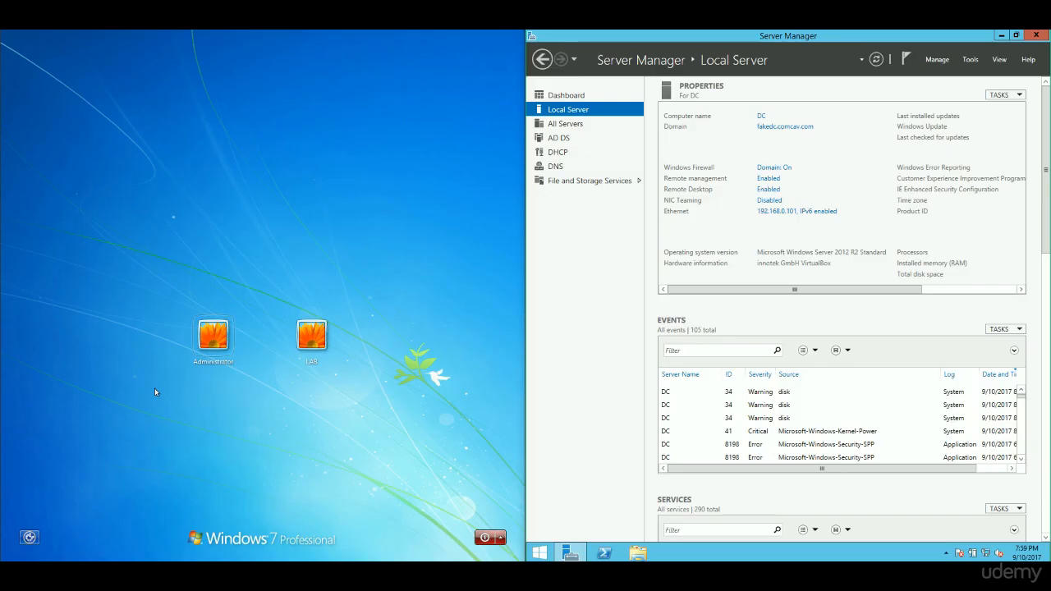
- Sign in to the Administrator account with its password
{"action": "left_click", "coordinate": [214, 334]}
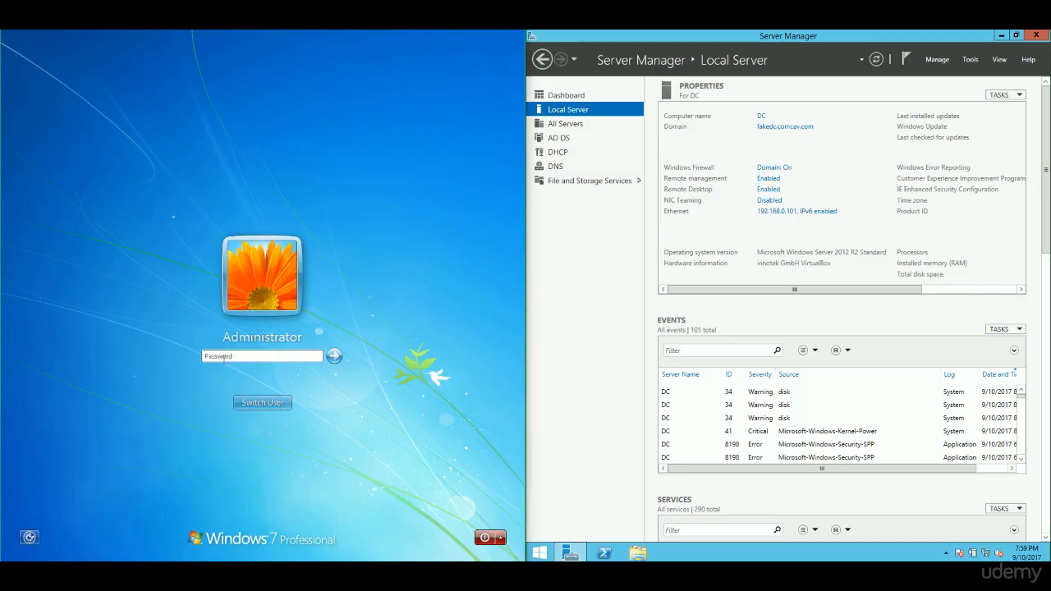
{"action": "type", "text": "Pa$$w0rd"}
{"action": "key", "text": "Return"}
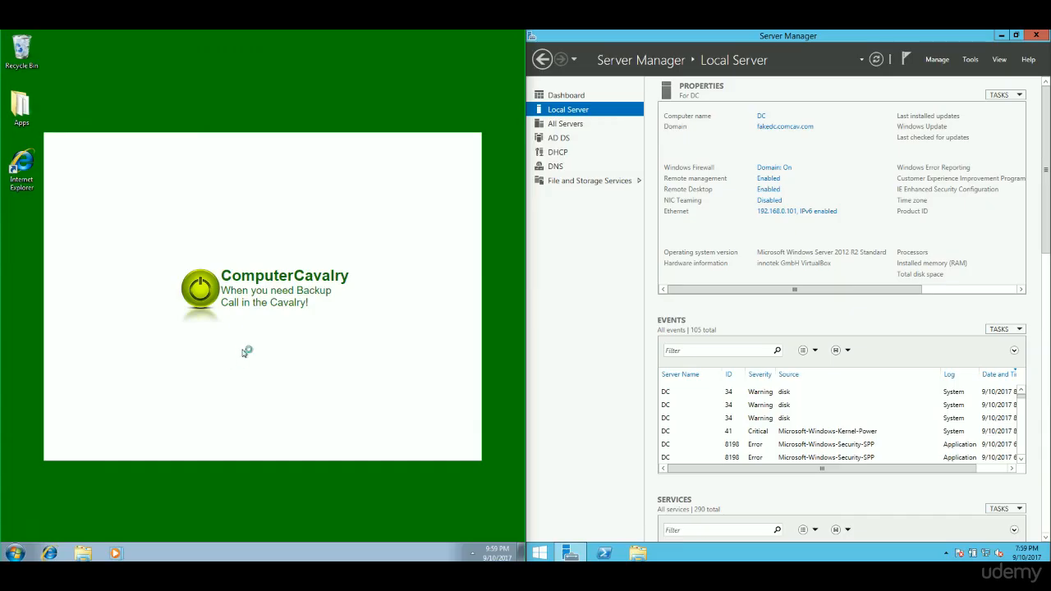
- Open Computer Properties, then System Properties, and choose Domain membership in Computer Name/Domain Changes
{"action": "left_click", "coordinate": [19, 554]}
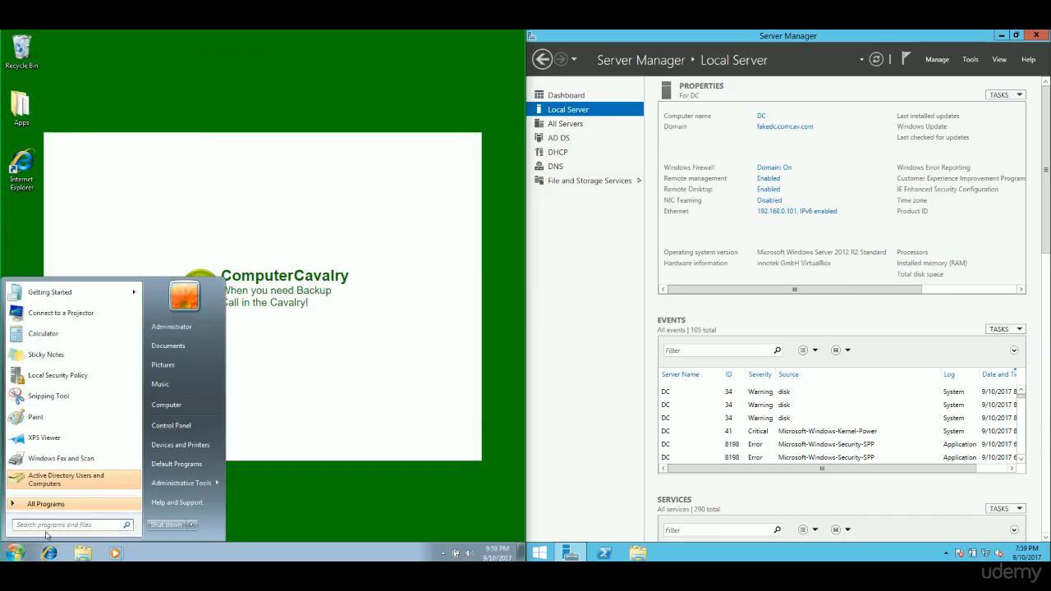
{"action": "right_click", "coordinate": [175, 405]}
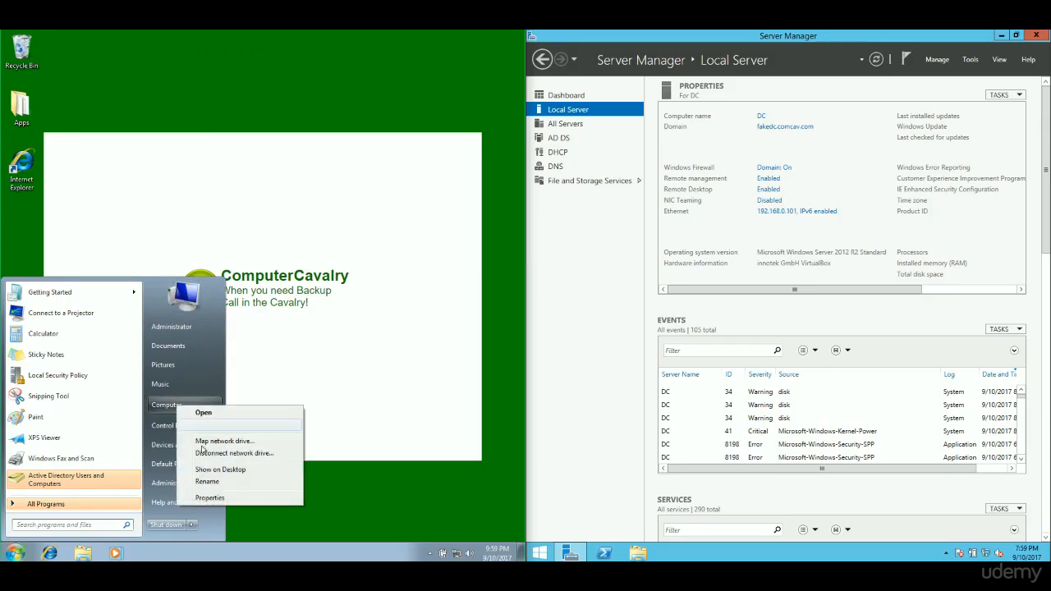
{"action": "left_click", "coordinate": [224, 503]}
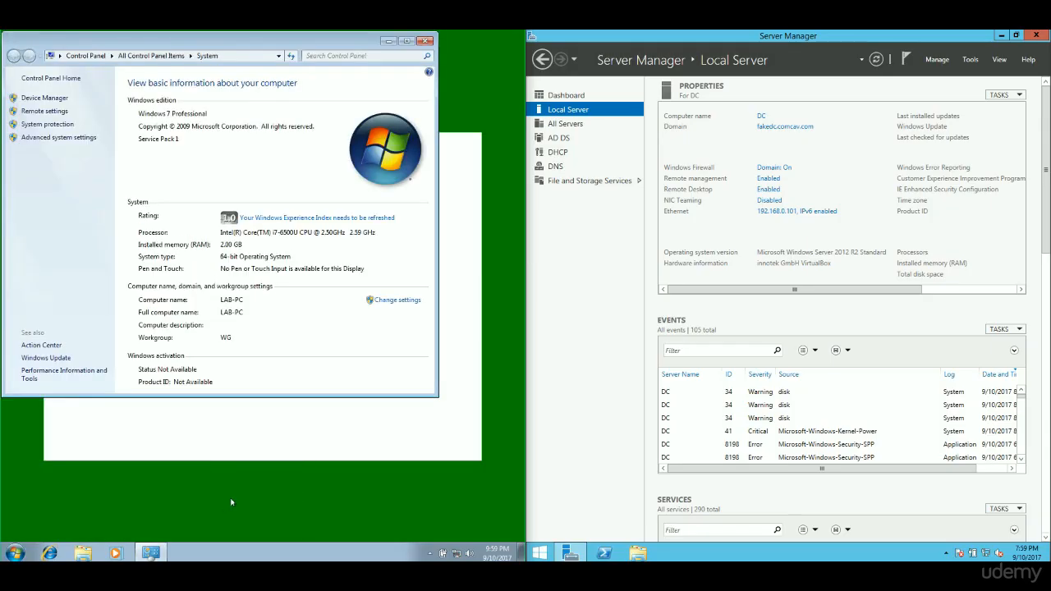
{"action": "left_click", "coordinate": [400, 301]}
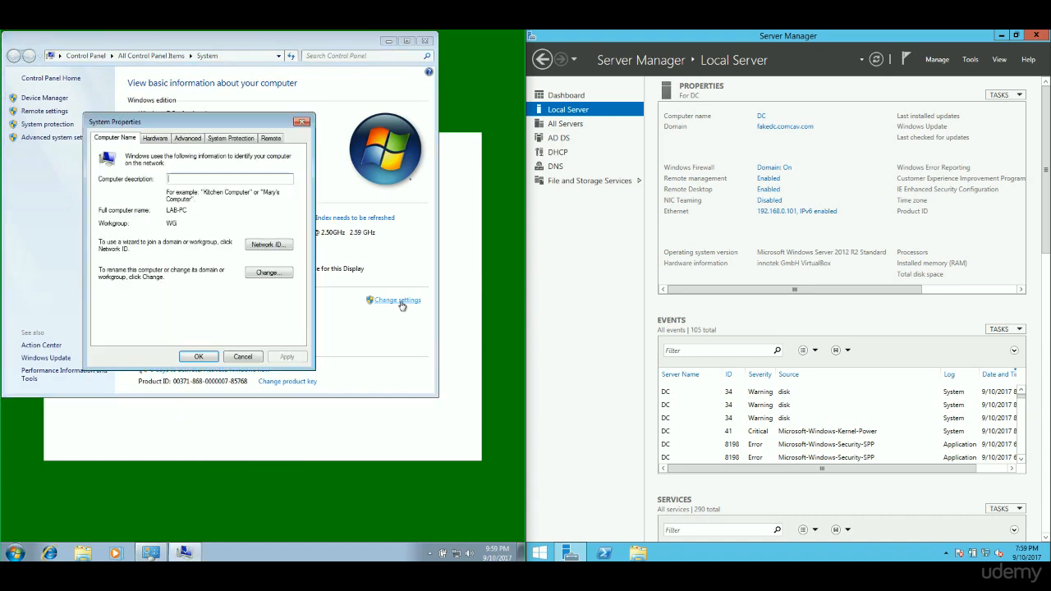
{"action": "left_click", "coordinate": [261, 274]}
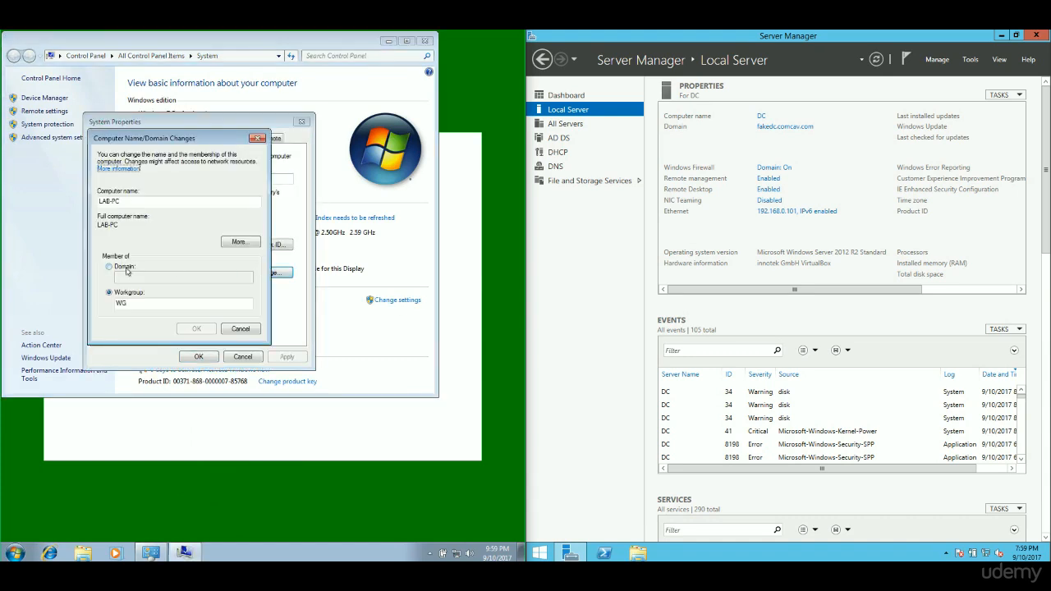
{"action": "left_click", "coordinate": [125, 269]}
- Enter fakedc.comcav.com as the domain to join and confirm
{"action": "left_click", "coordinate": [137, 276]}
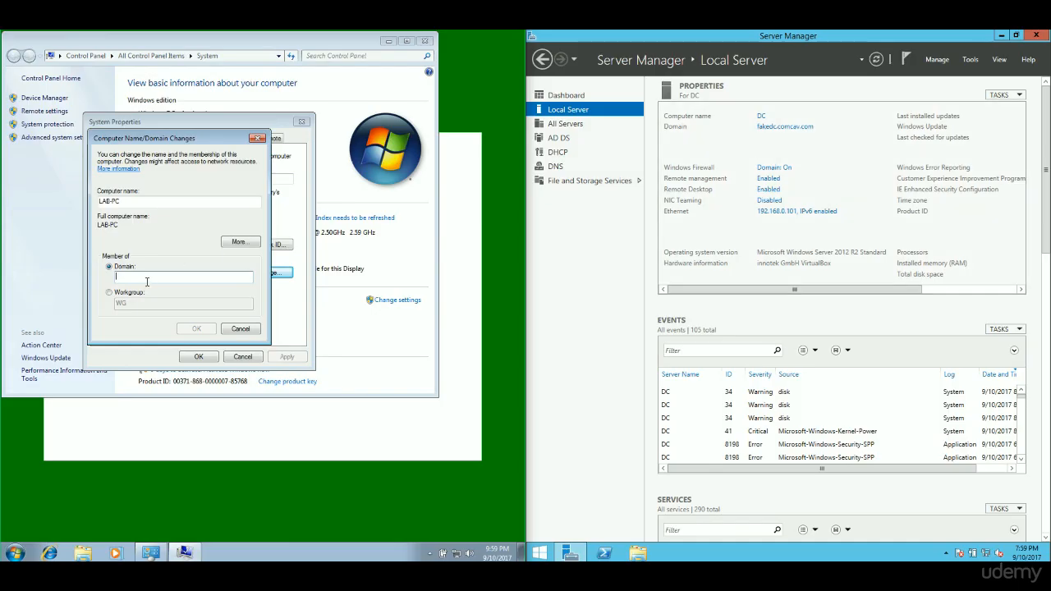
{"action": "type", "text": "fakedc.comcav.com"}
{"action": "left_click", "coordinate": [193, 330]}
- Authenticate the domain join with the Administrator account name and its password
{"action": "left_click", "coordinate": [188, 228]}
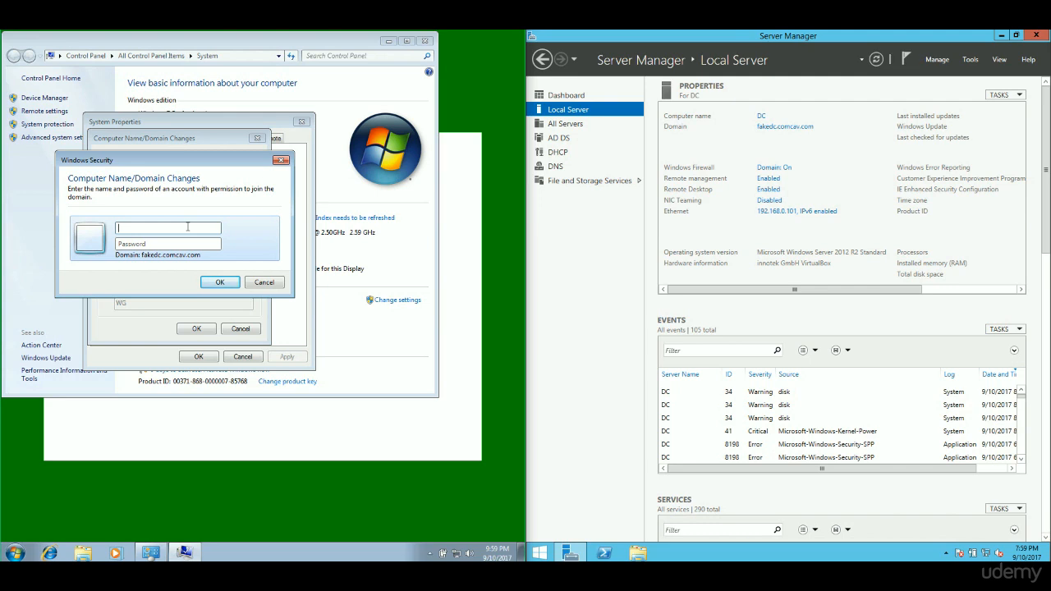
{"action": "type", "text": "Administrator"}
{"action": "key", "text": "Tab"}
{"action": "type", "text": "P•••••"}
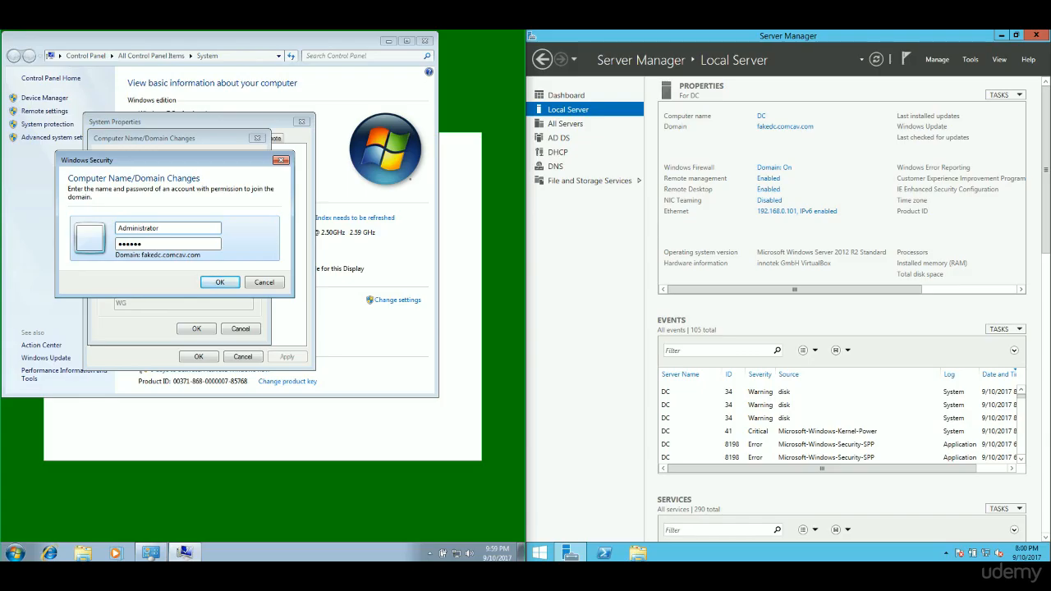
{"action": "key", "text": "Return"}
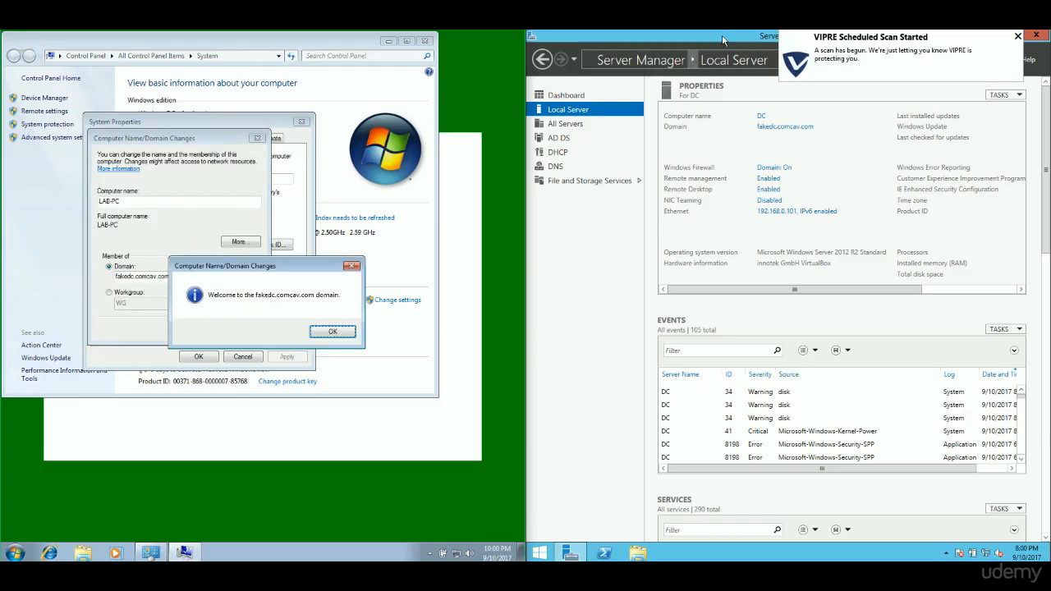
- Acknowledge the domain welcome and restart messages, restart LAB-PC now, and minimize Server Manager
{"action": "left_click", "coordinate": [1017, 37]}
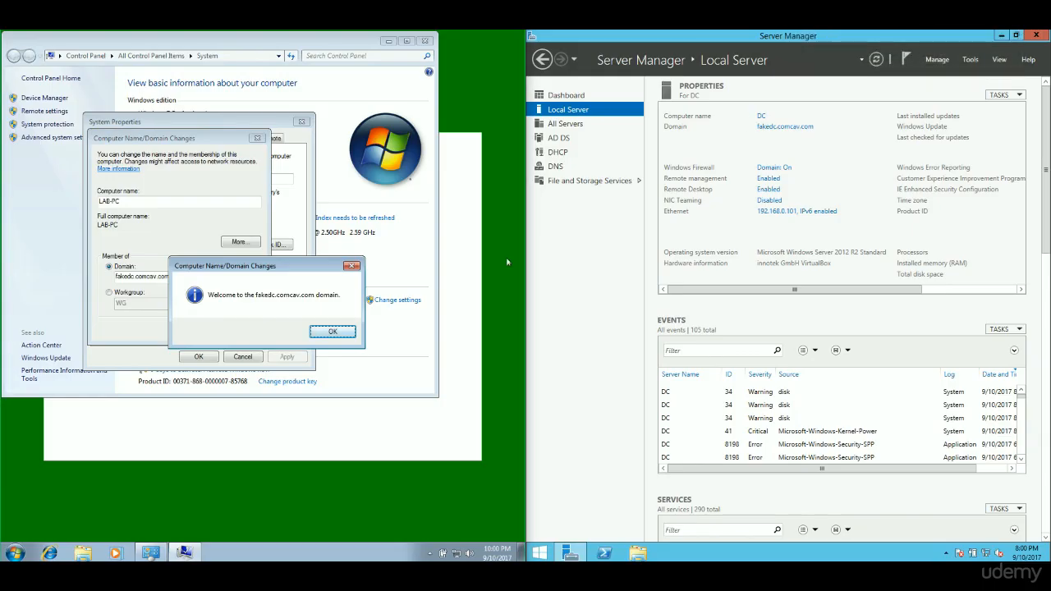
{"action": "left_click", "coordinate": [333, 332]}
{"action": "left_click", "coordinate": [327, 312]}
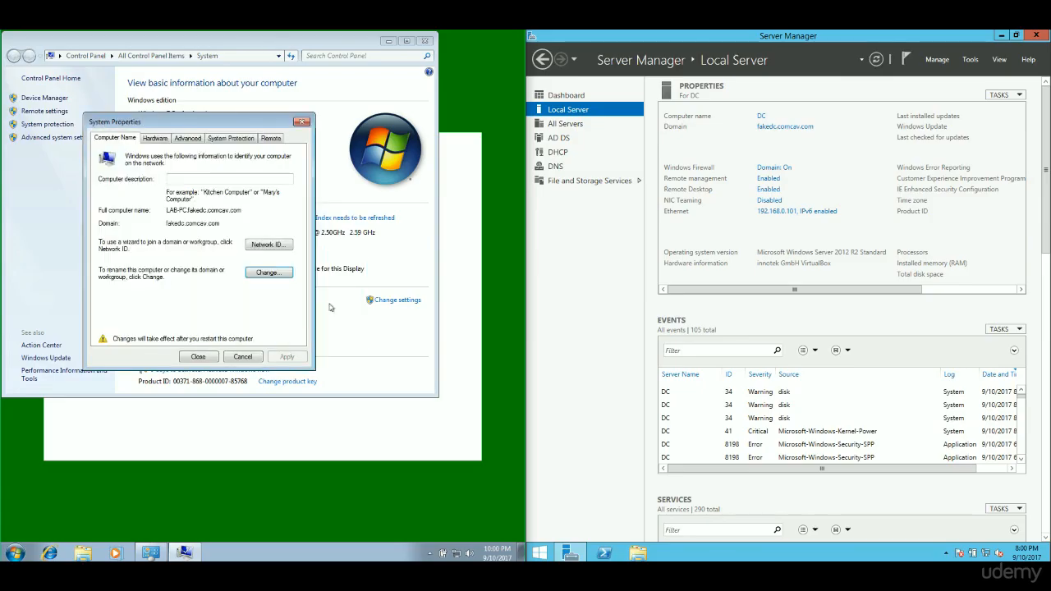
{"action": "left_click", "coordinate": [198, 357]}
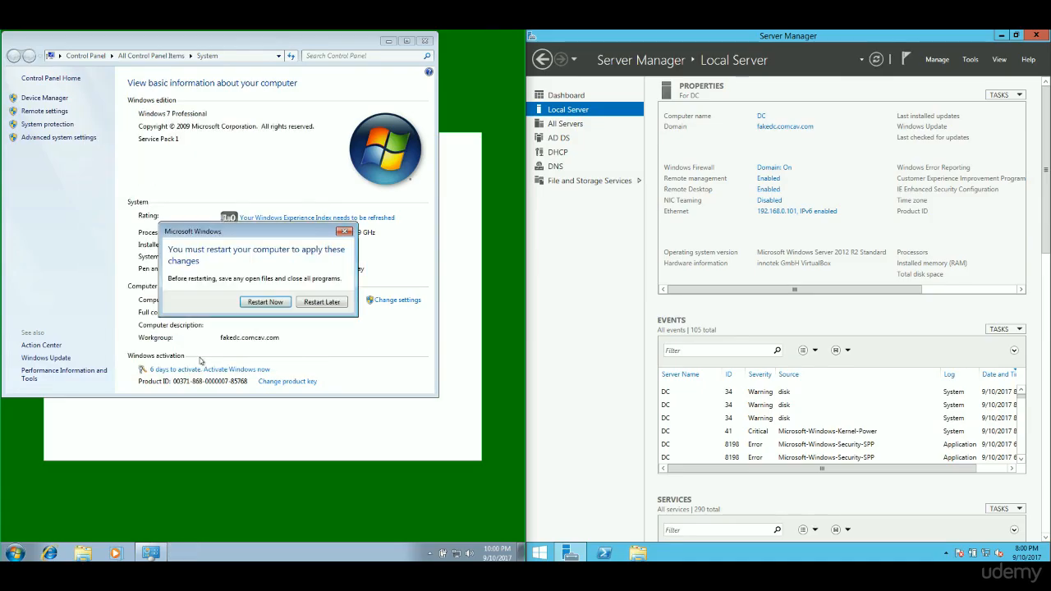
{"action": "left_click", "coordinate": [269, 301]}
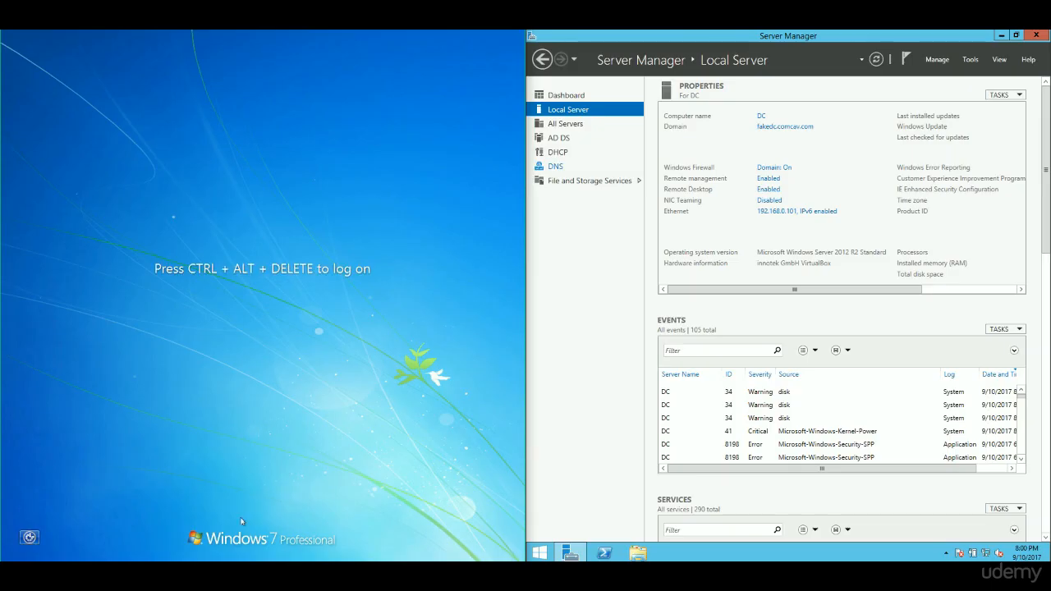
{"action": "left_click", "coordinate": [1002, 35]}
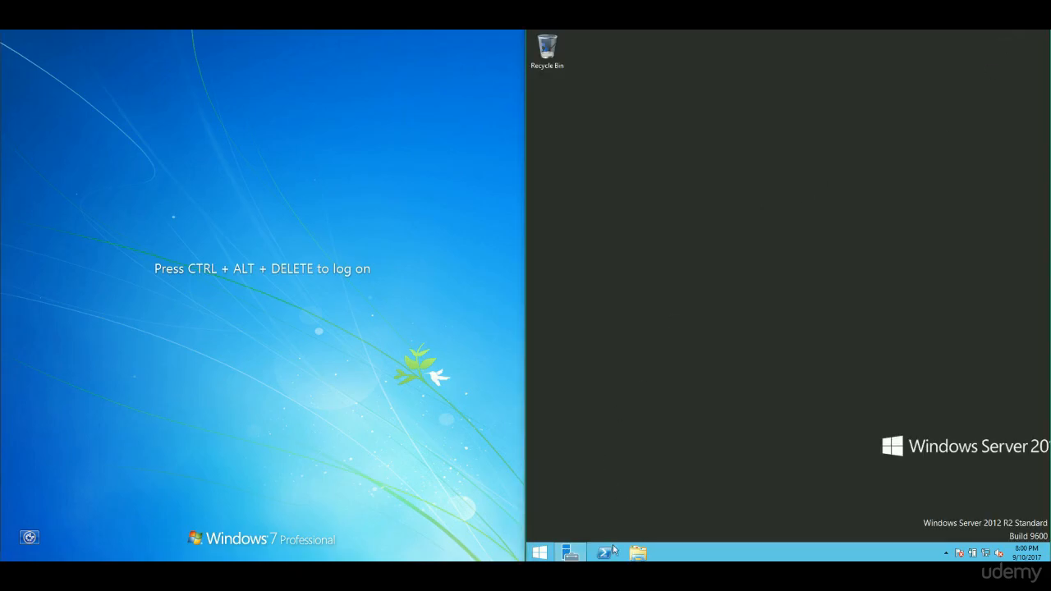
- Search the Start screen for 'active' and launch Active Directory Users and Computers
{"action": "left_click", "coordinate": [540, 553]}
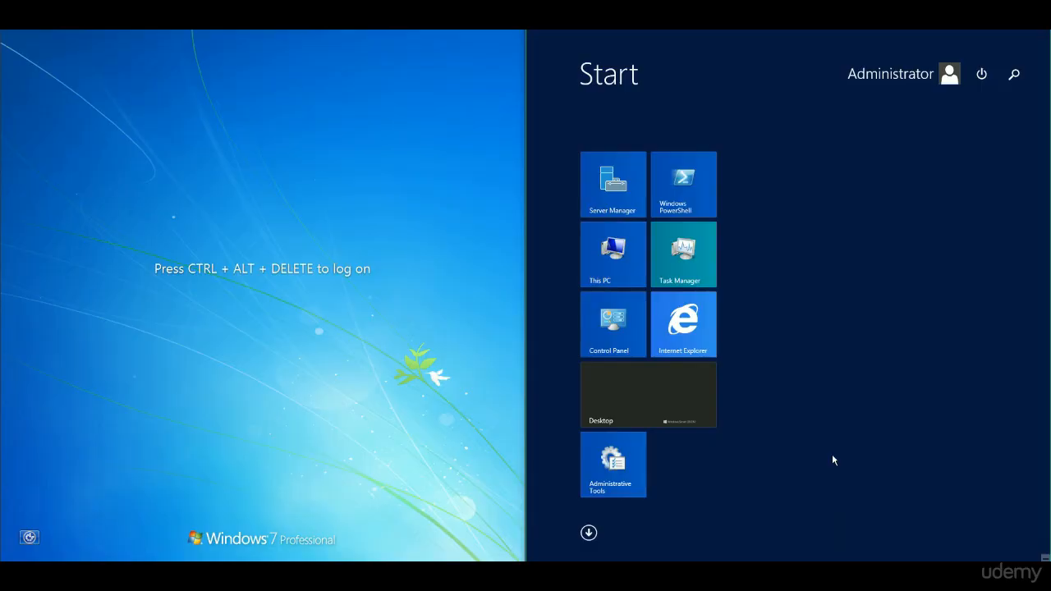
{"action": "type", "text": "active"}
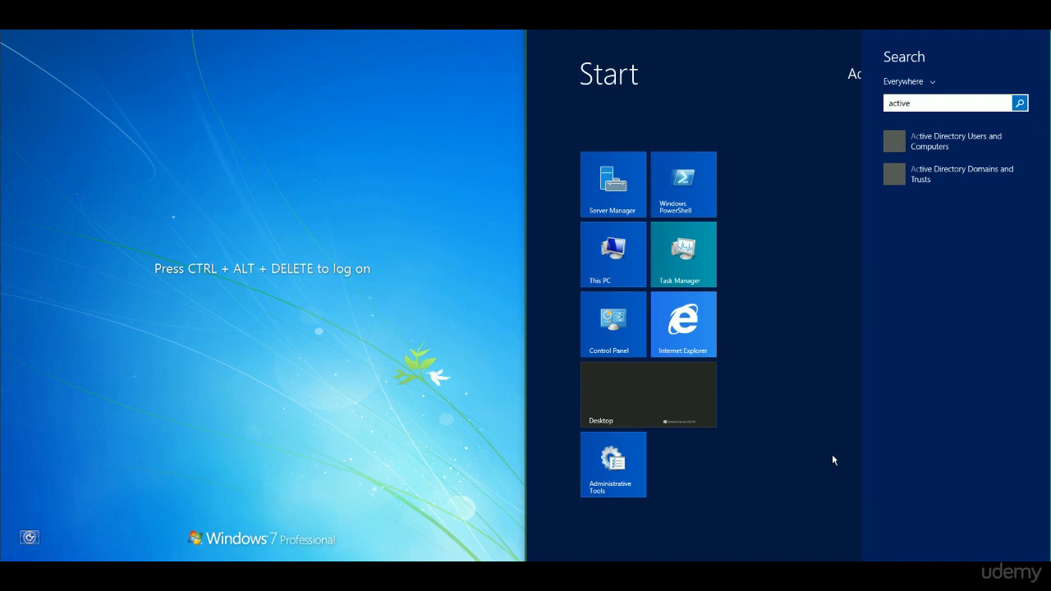
{"action": "left_click", "coordinate": [977, 141]}
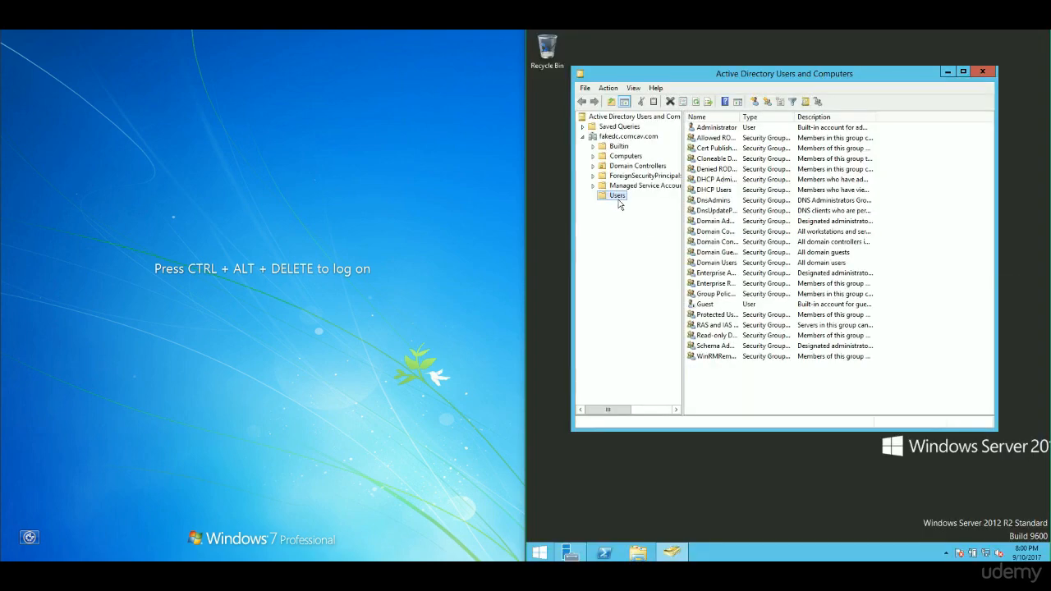
- Show the New submenu from the Users container's context menu
{"action": "left_click_drag", "start_coordinate": [674, 75], "coordinate": [678, 78]}
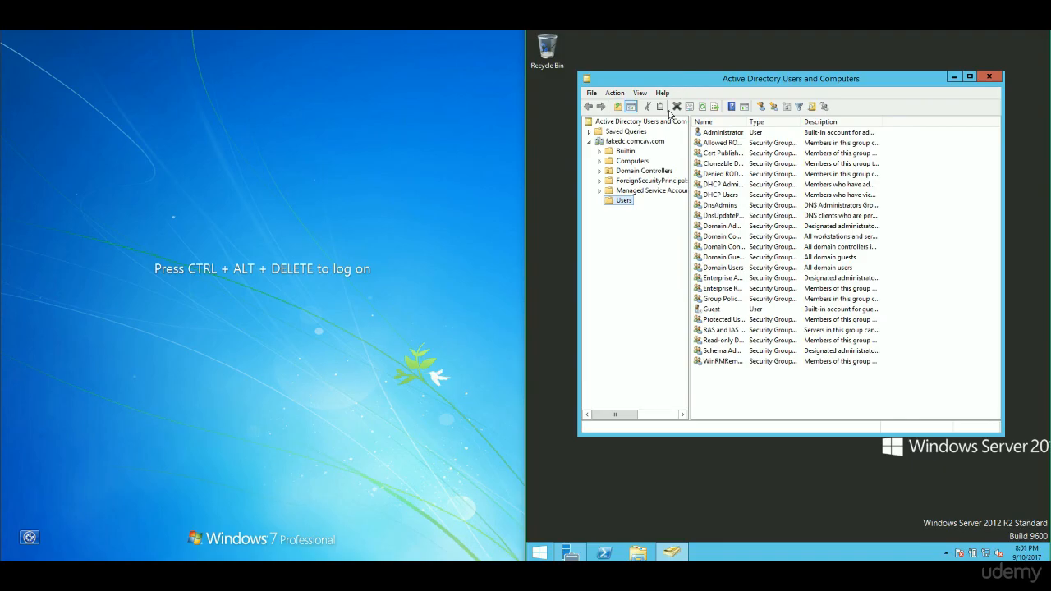
{"action": "right_click", "coordinate": [625, 204]}
{"action": "mouse_move", "coordinate": [711, 238]}
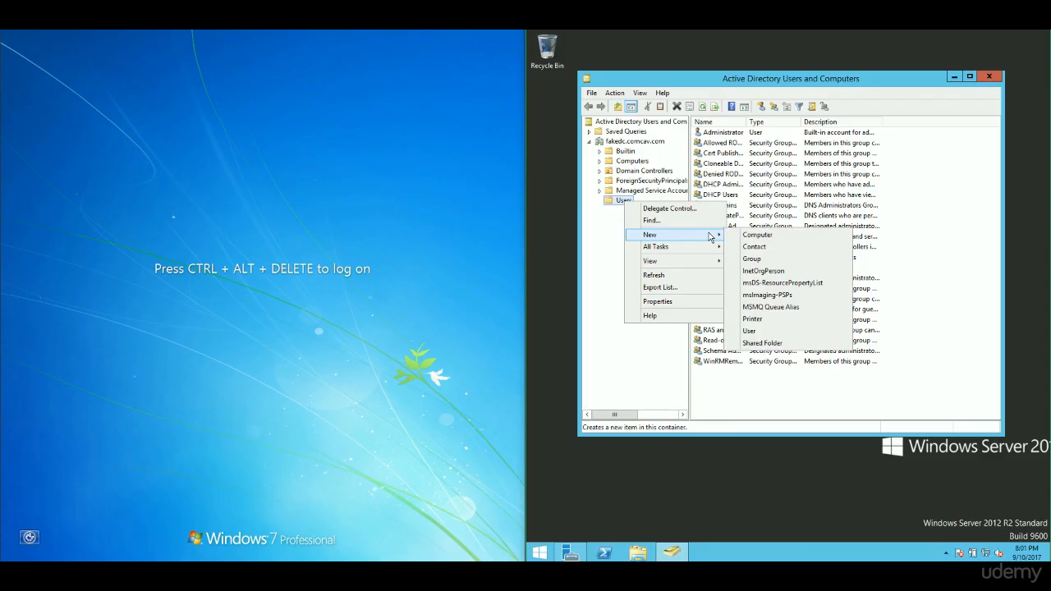
- Start a new user in Users with first name, last name and a matching logon name
{"action": "left_click", "coordinate": [794, 333]}
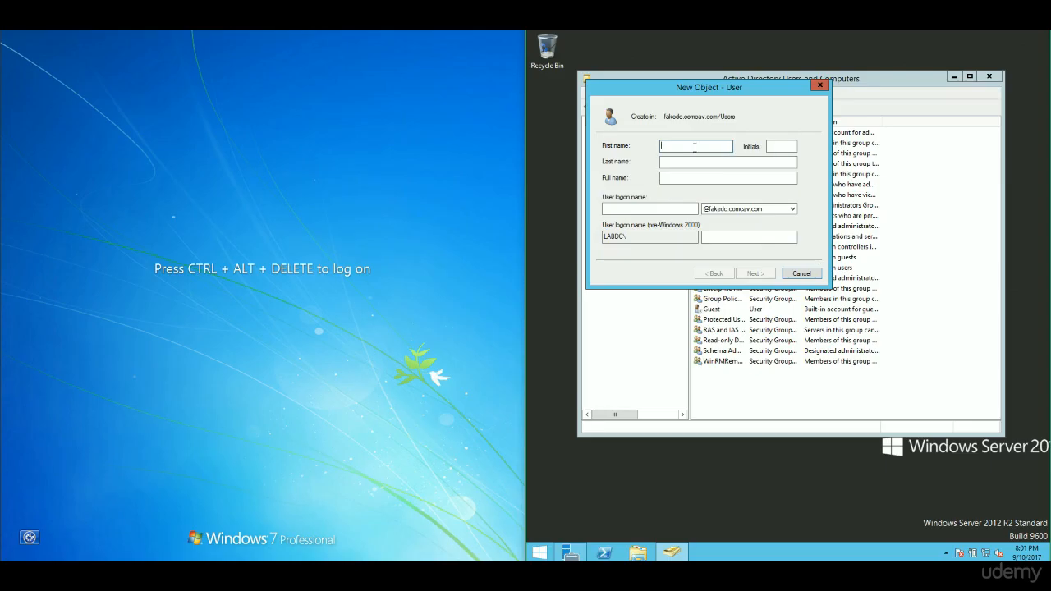
{"action": "key", "text": "Tab"}
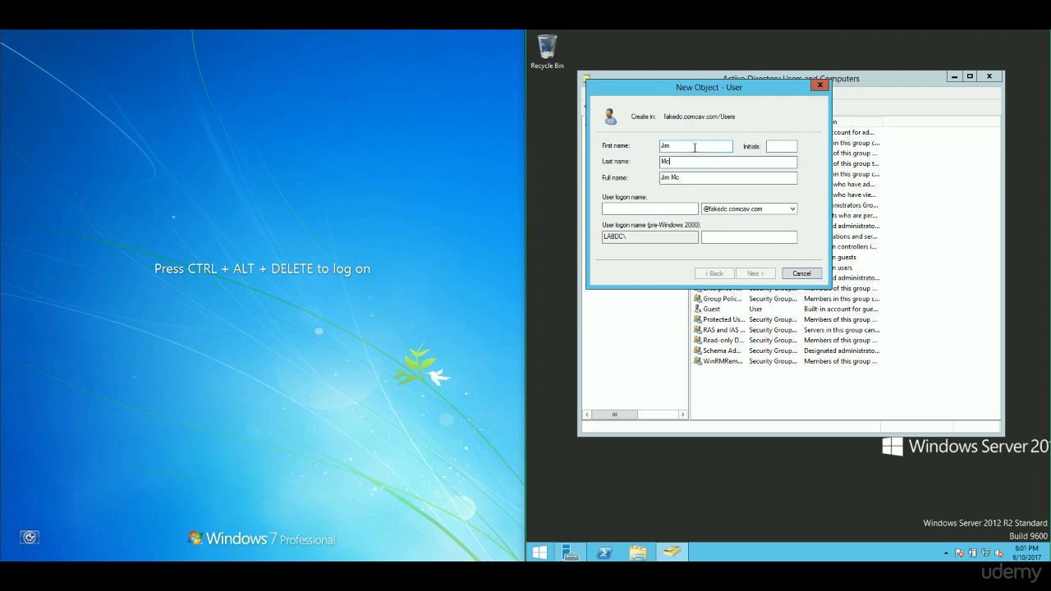
{"action": "key", "text": "Tab"}
{"action": "key", "text": "Tab"}
{"action": "type", "text": "MCFL"}
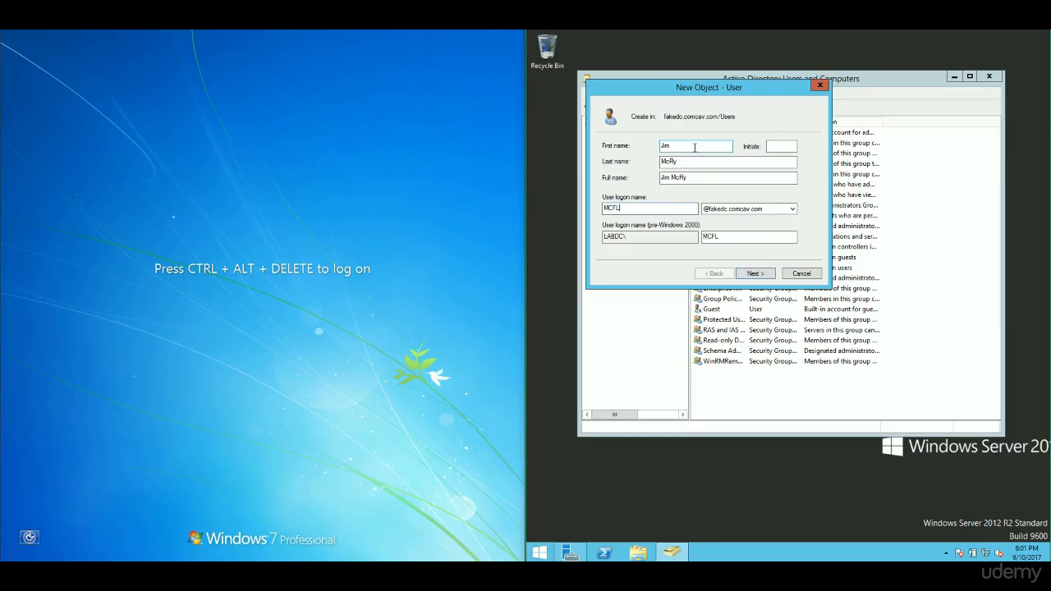
{"action": "left_click", "coordinate": [762, 274]}
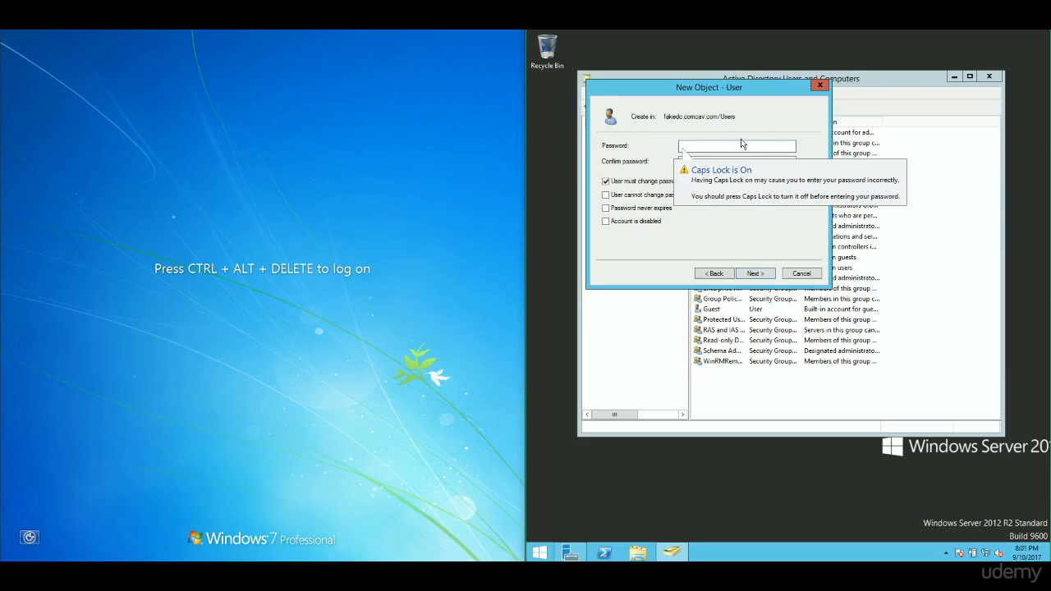
- Enter and confirm the new user's password
{"action": "type", "text": "P@ssw0rd"}
{"action": "key", "text": "Tab"}
{"action": "type", "text": "P@ssw0rd"}
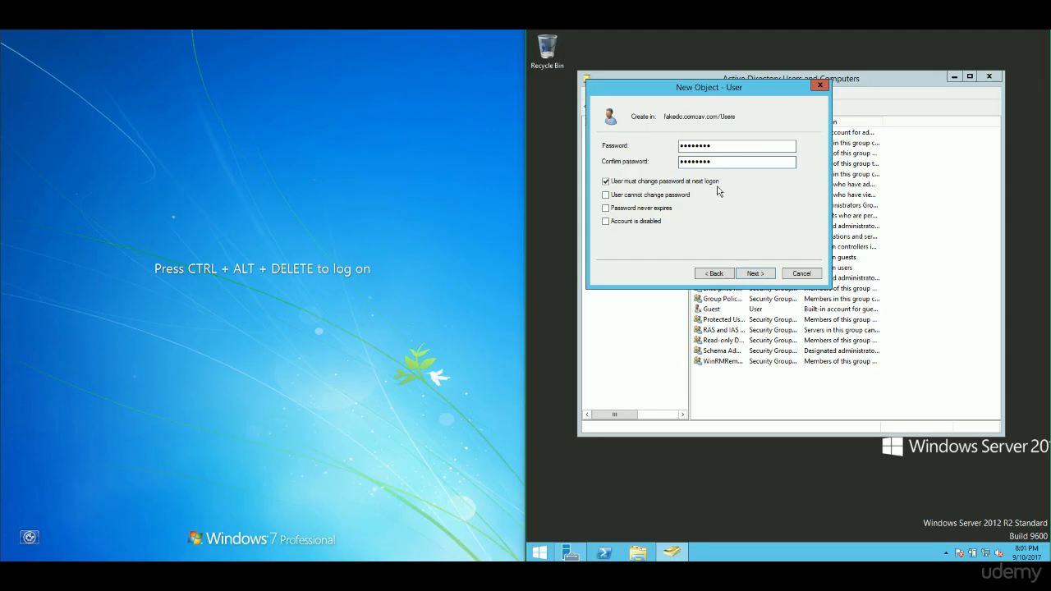
- Leave only 'User must change password at next logon' ticked and continue to the summary
{"action": "left_click", "coordinate": [681, 184]}
{"action": "left_click", "coordinate": [634, 199]}
{"action": "left_click", "coordinate": [661, 198]}
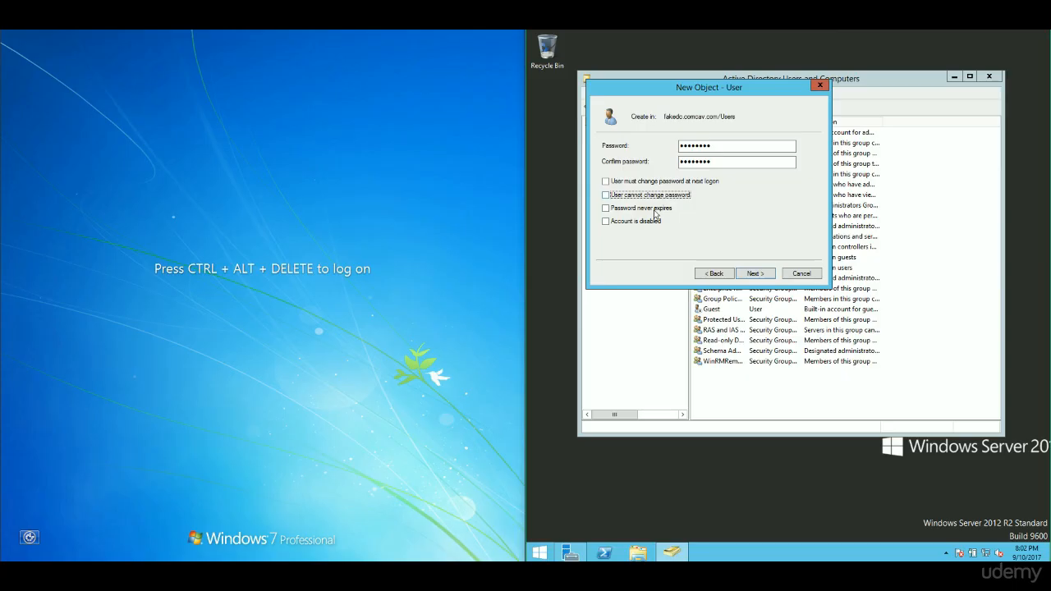
{"action": "left_click", "coordinate": [648, 209]}
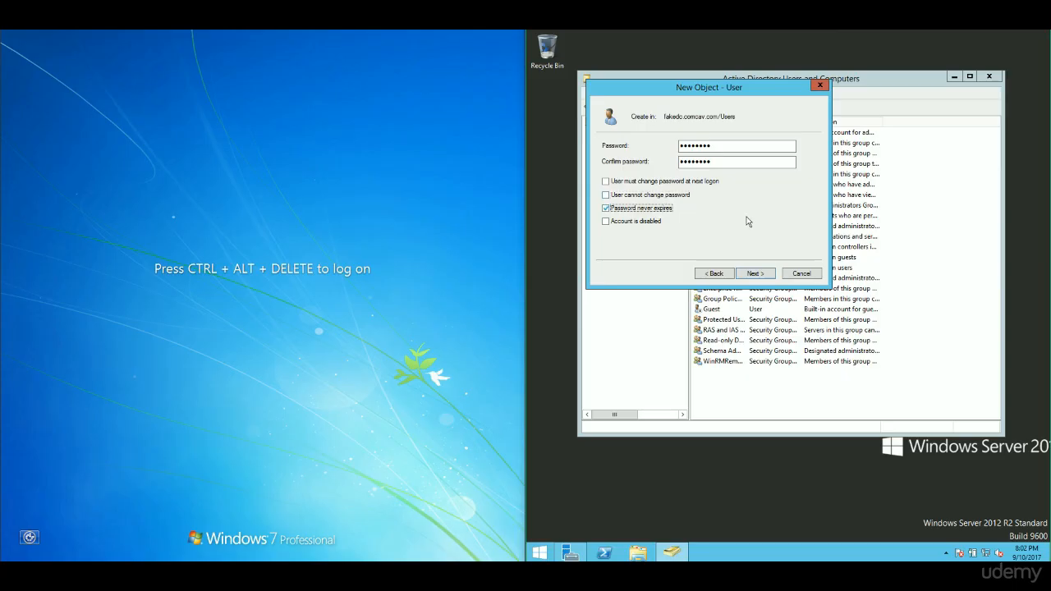
{"action": "left_click", "coordinate": [650, 210]}
{"action": "left_click", "coordinate": [654, 222]}
{"action": "left_click", "coordinate": [651, 181]}
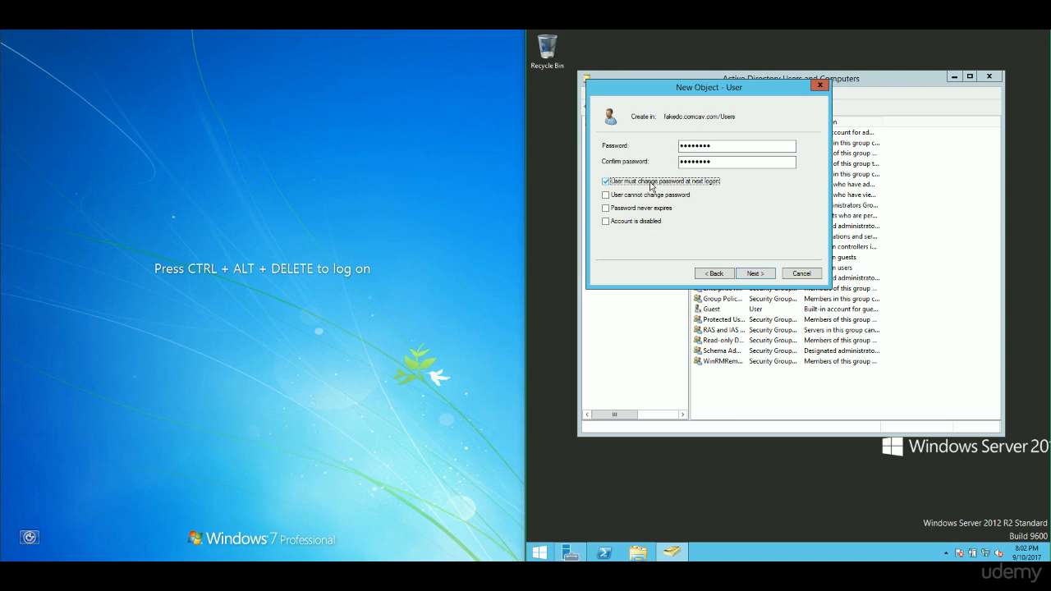
{"action": "left_click", "coordinate": [757, 276]}
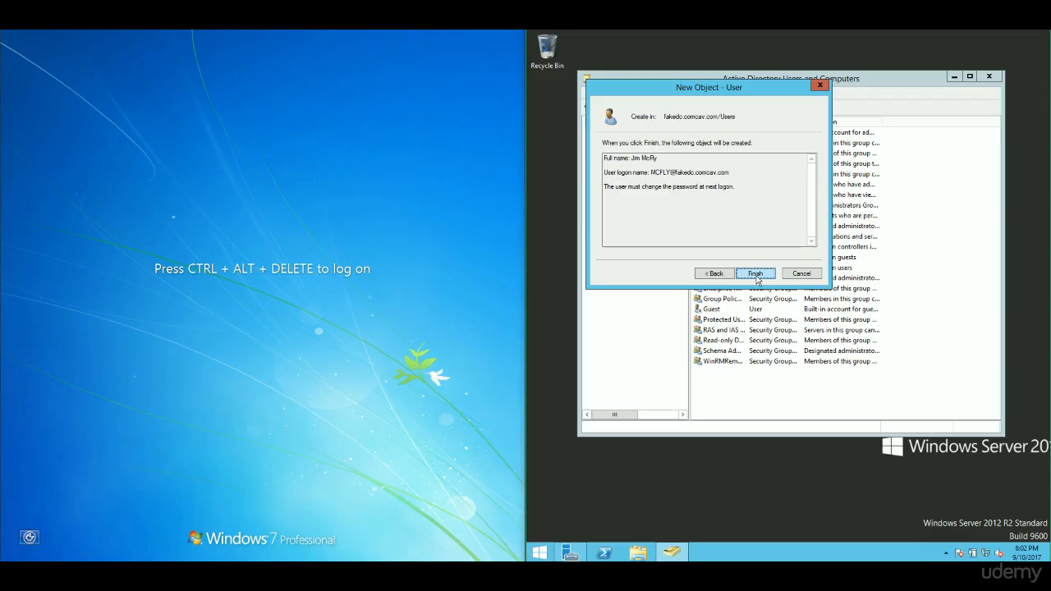
- Finish creating the user account and open its Properties from the Users list
{"action": "left_click", "coordinate": [756, 276]}
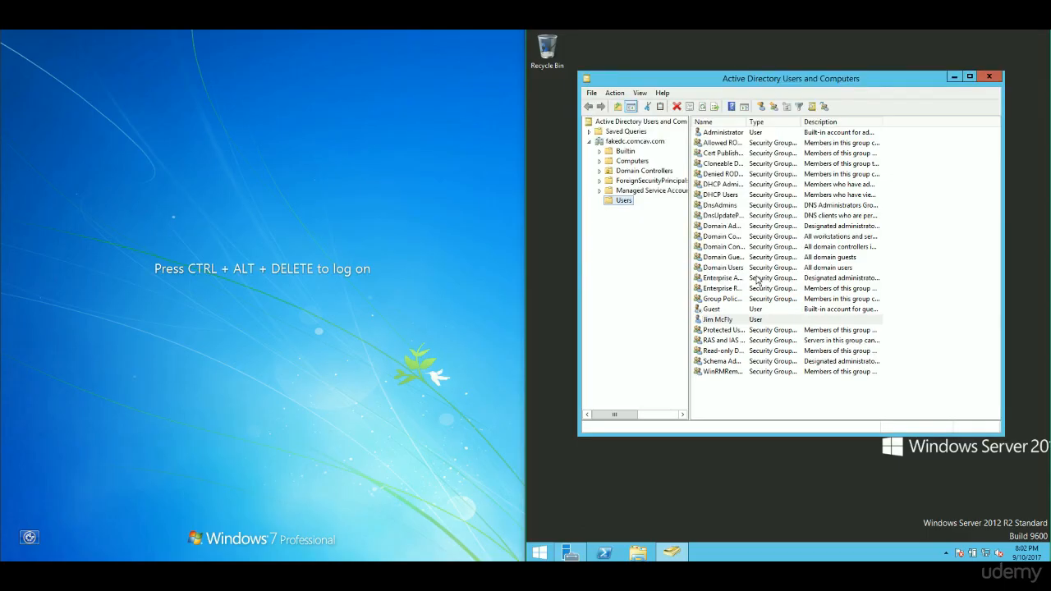
{"action": "left_click", "coordinate": [722, 325]}
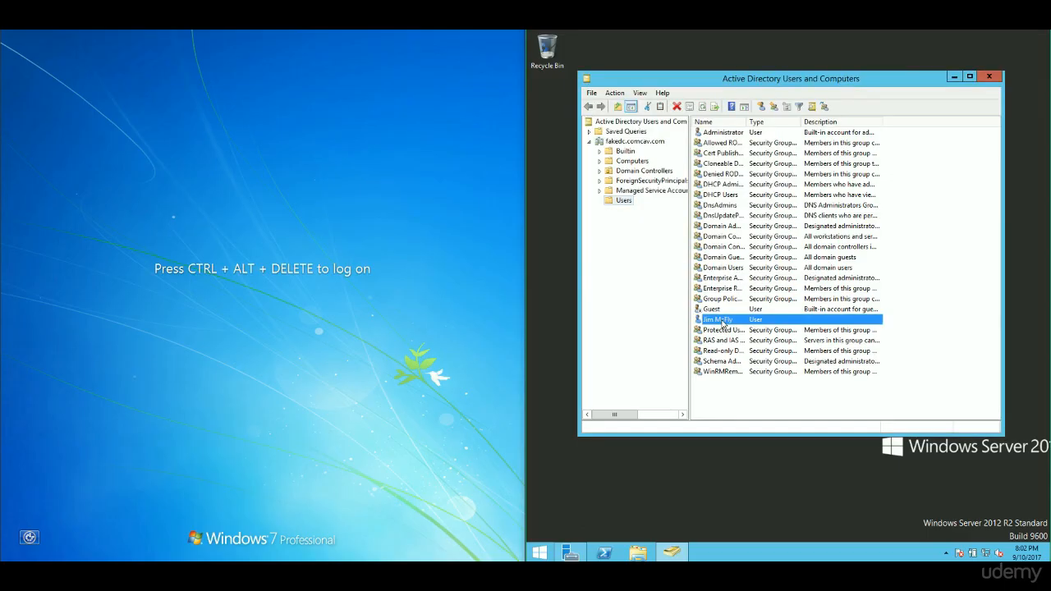
{"action": "right_click", "coordinate": [723, 324]}
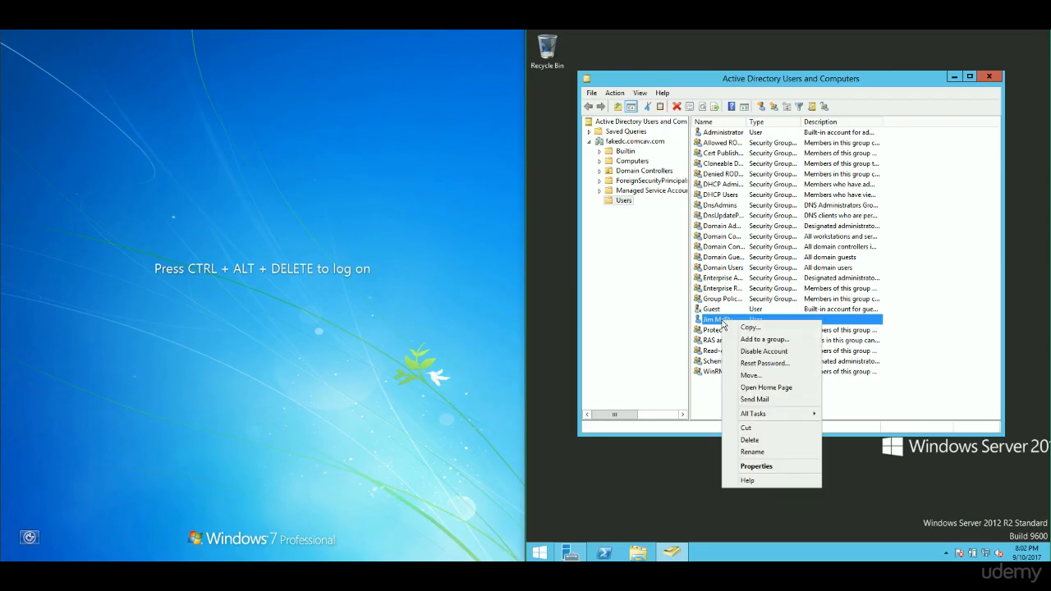
{"action": "left_click", "coordinate": [759, 466]}
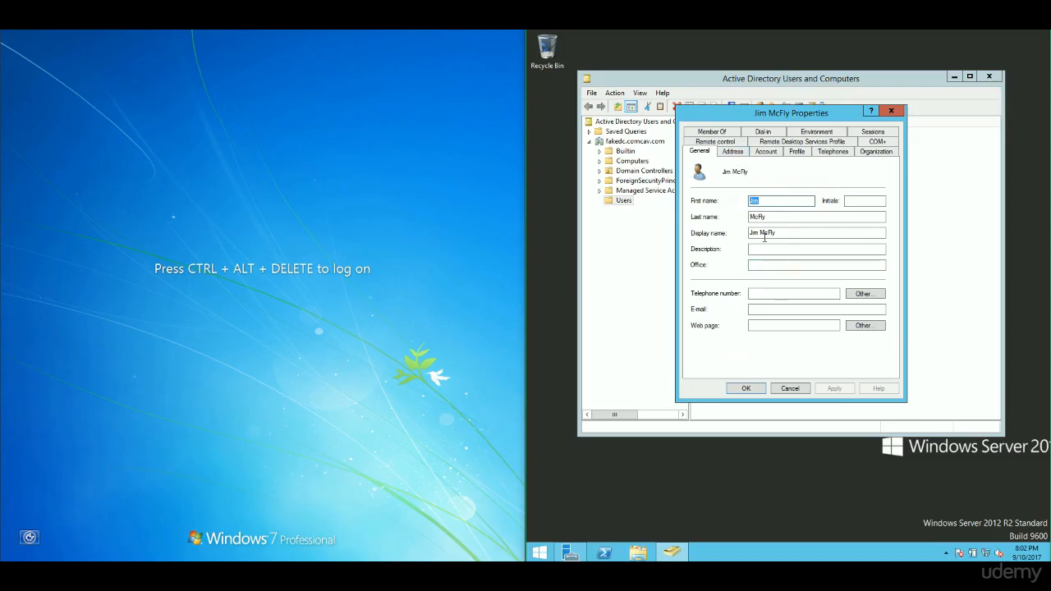
- Browse the user's Address, Account, Telephones and Profile tabs, ending on Member Of
{"action": "left_click", "coordinate": [733, 152]}
{"action": "left_click", "coordinate": [797, 179]}
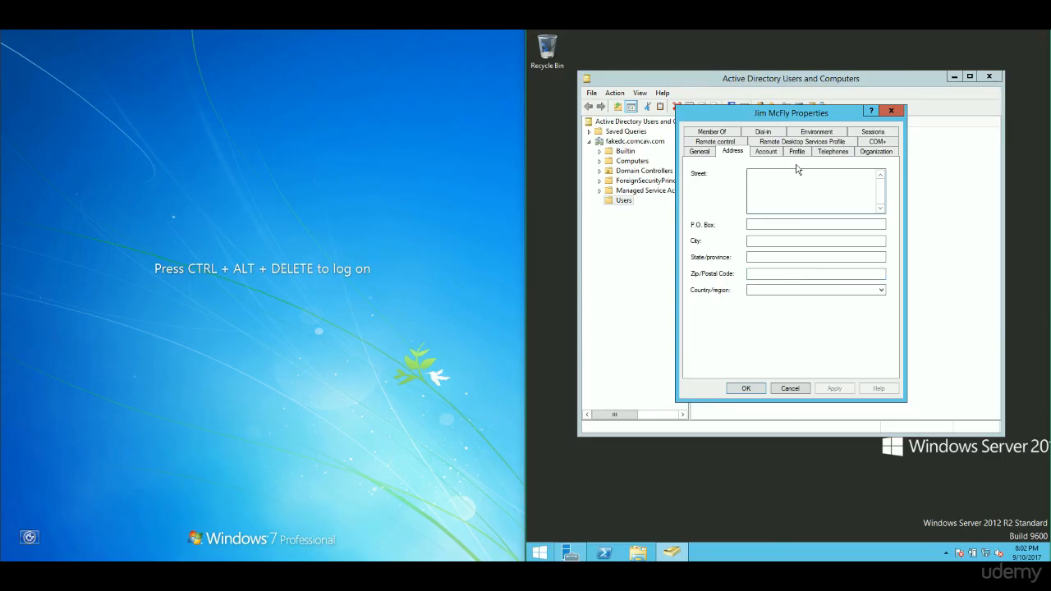
{"action": "left_click", "coordinate": [766, 152]}
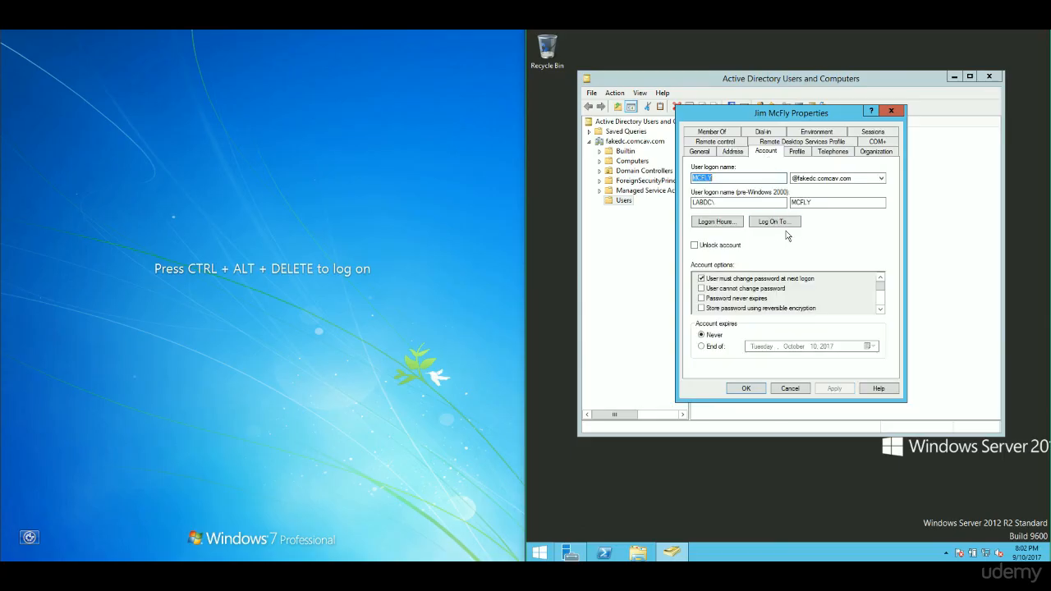
{"action": "left_click", "coordinate": [841, 154]}
{"action": "left_click", "coordinate": [801, 154]}
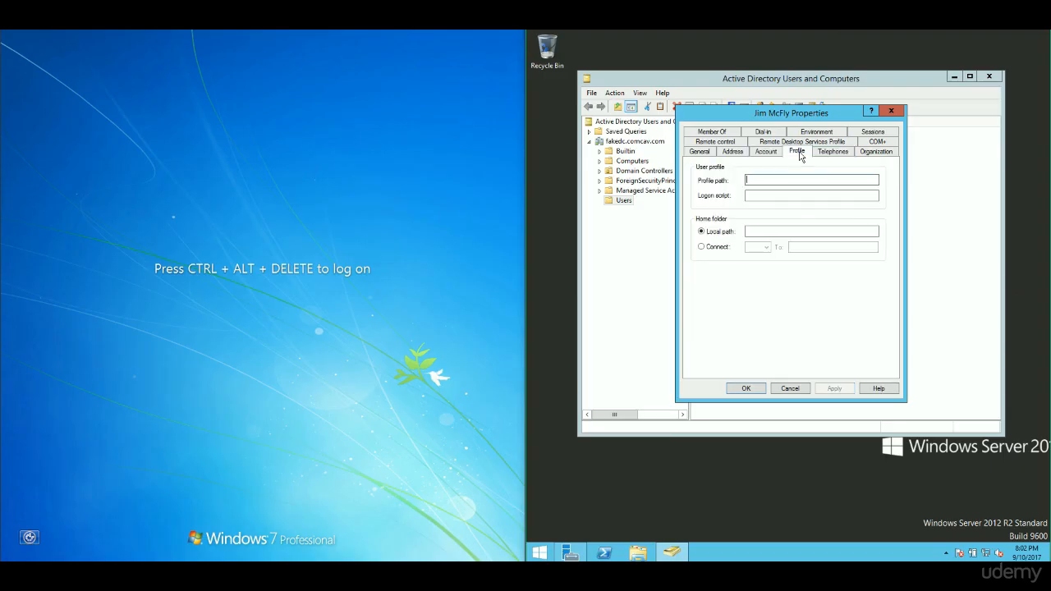
{"action": "left_click", "coordinate": [727, 134]}
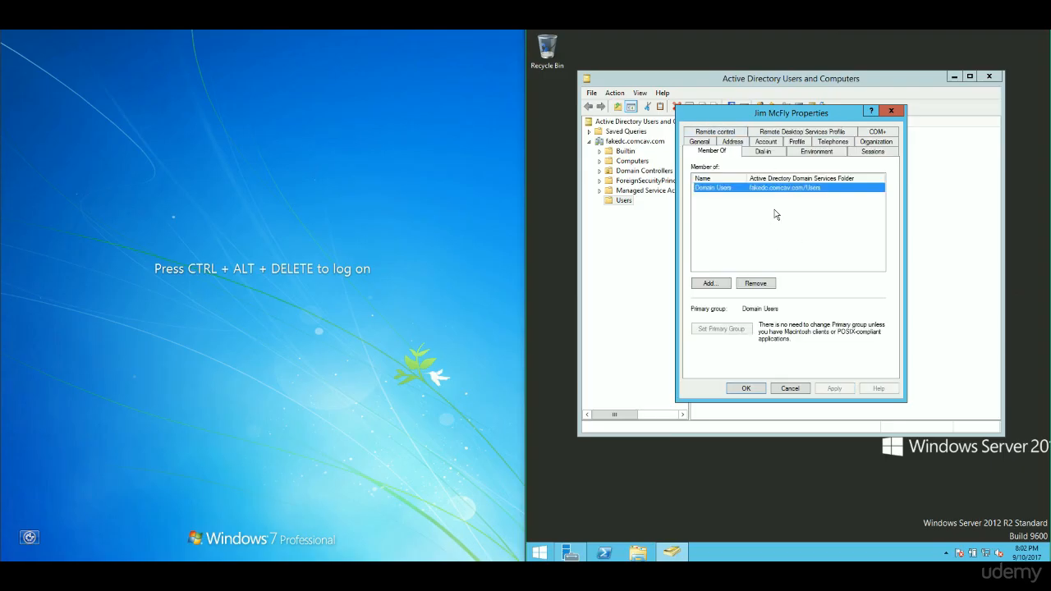
- Add Domain Admins to the user's groups via a 'domain' name search and apply
{"action": "left_click", "coordinate": [710, 283]}
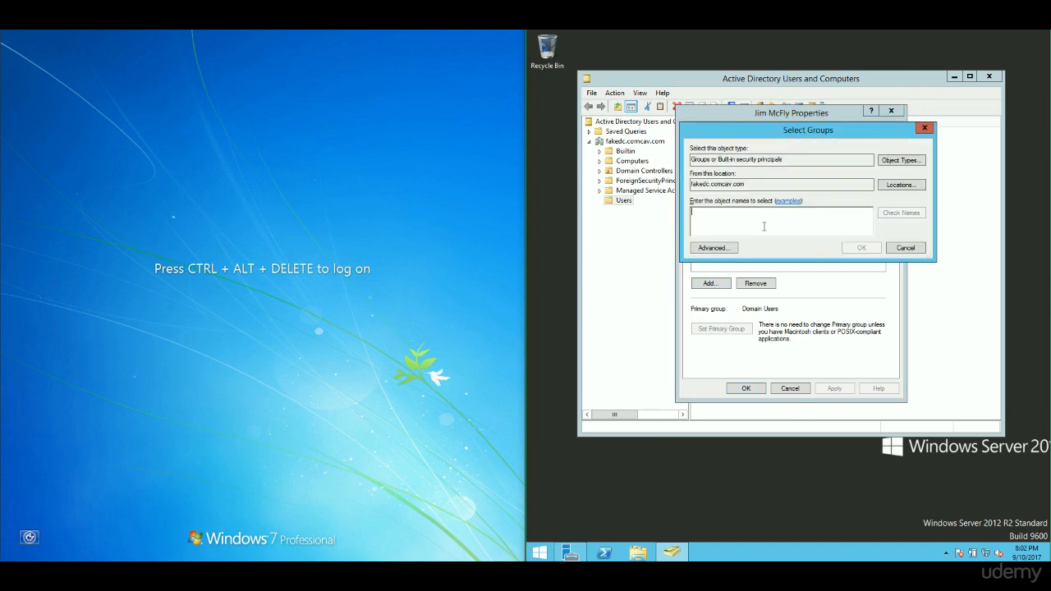
{"action": "type", "text": "domi"}
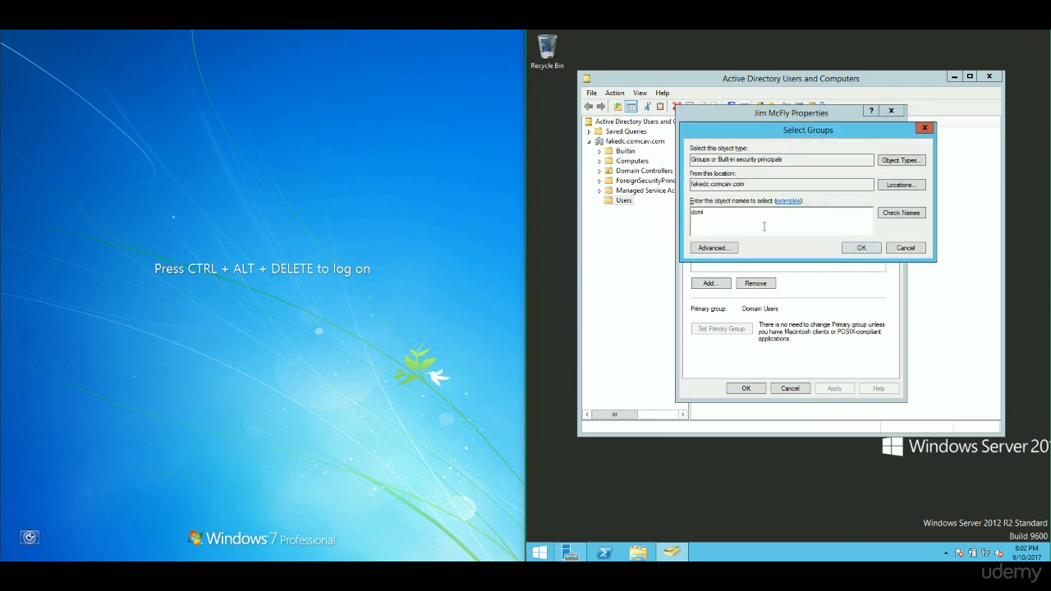
{"action": "key", "text": "BackSpace"}
{"action": "key", "text": "BackSpace"}
{"action": "key", "text": "BackSpace"}
{"action": "type", "text": "domain user"}
{"action": "key", "text": "BackSpace"}
{"action": "key", "text": "BackSpace"}
{"action": "key", "text": "BackSpace"}
{"action": "key", "text": "BackSpace"}
{"action": "key", "text": "Return"}
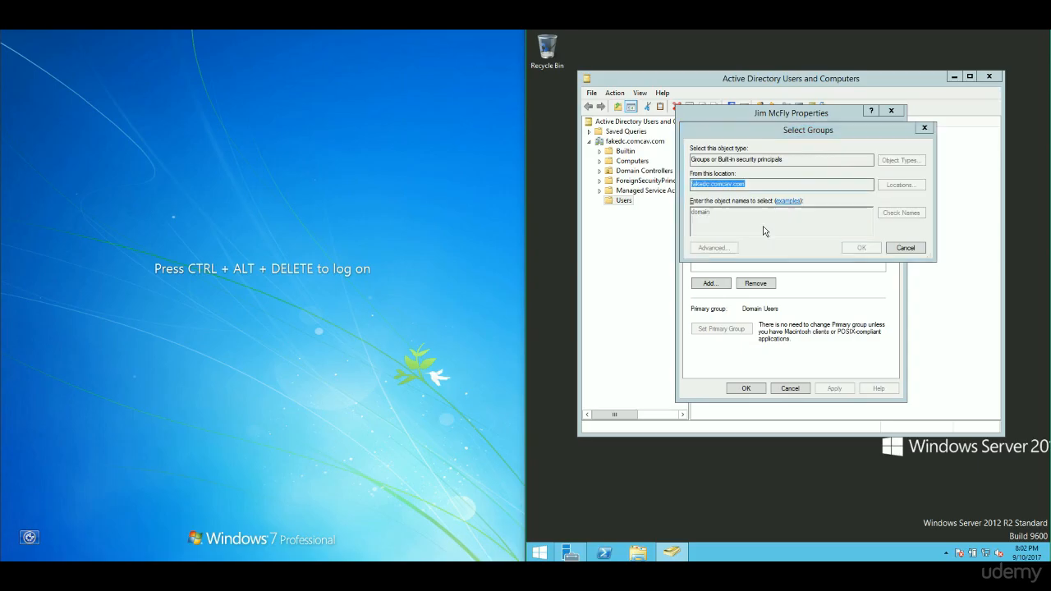
{"action": "left_click", "coordinate": [768, 213]}
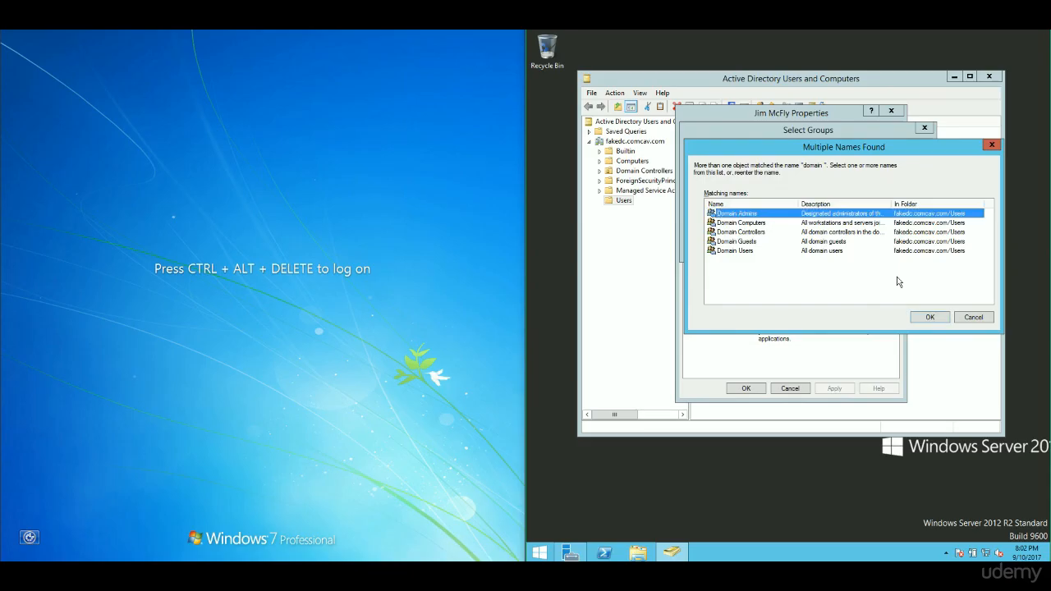
{"action": "left_click", "coordinate": [934, 318]}
{"action": "left_click", "coordinate": [834, 389]}
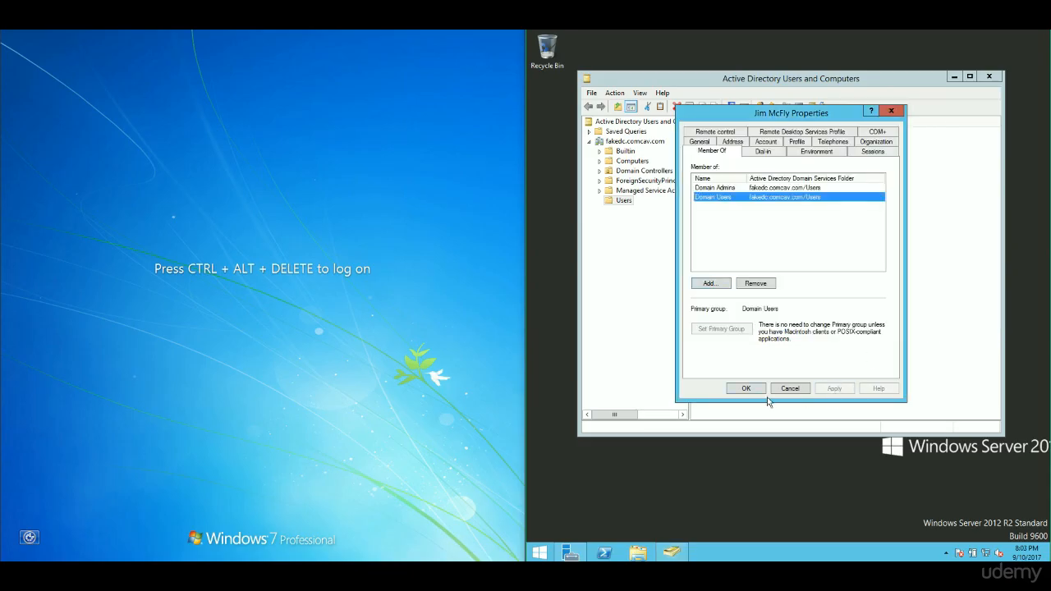
- Save the user's properties and send Ctrl-Alt-Del to the Windows 7 VM
{"action": "left_click", "coordinate": [746, 389]}
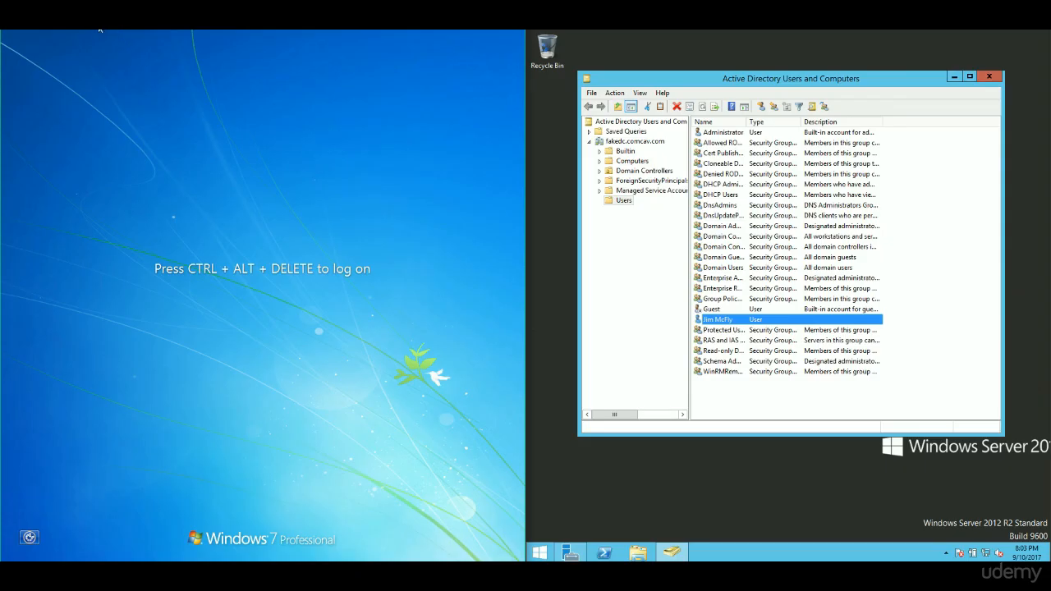
{"action": "left_click", "coordinate": [99, 30]}
{"action": "mouse_move", "coordinate": [103, 38]}
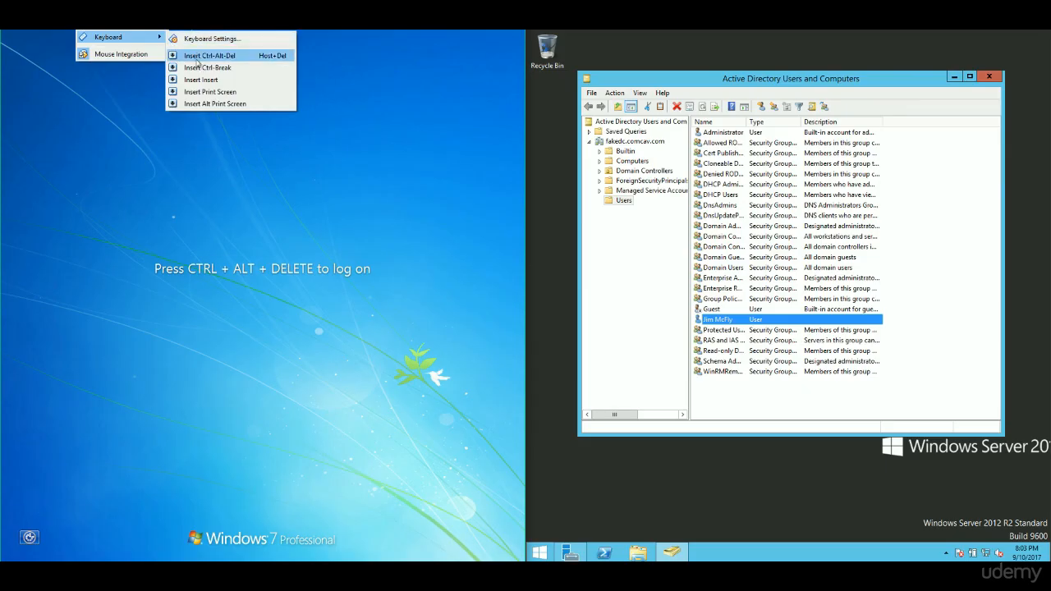
{"action": "left_click", "coordinate": [197, 57]}
- Sign in as the new domain user via Other User, entering their user name and initial password
{"action": "left_click", "coordinate": [271, 403]}
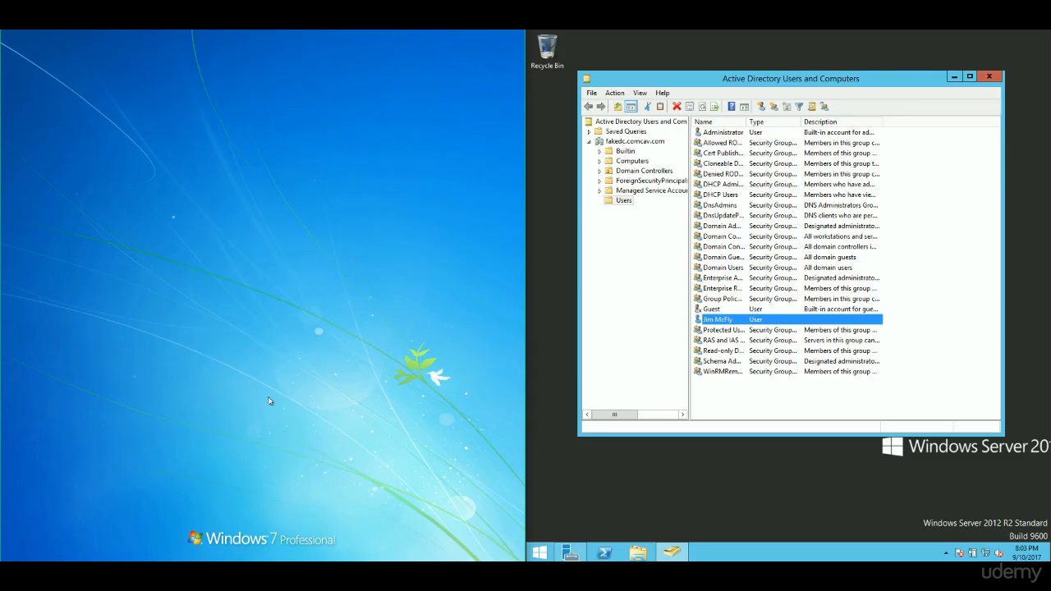
{"action": "left_click", "coordinate": [320, 336]}
{"action": "left_click", "coordinate": [294, 323]}
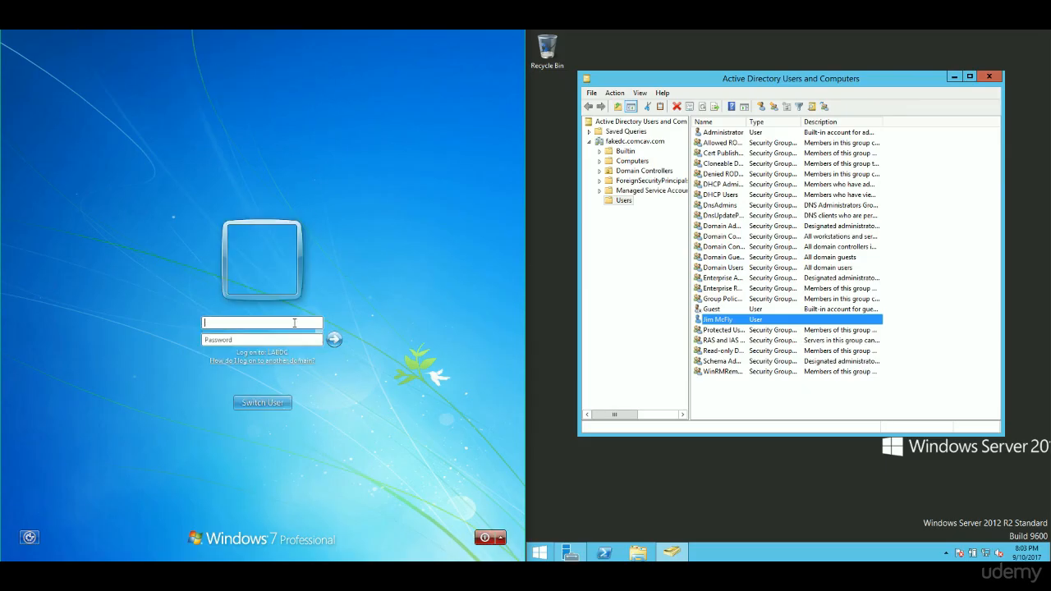
{"action": "type", "text": "MCFLY"}
{"action": "key", "text": "Tab"}
{"action": "type", "text": "•"}
{"action": "key", "text": "Caps_Lock"}
{"action": "type", "text": "••••••••"}
{"action": "key", "text": "Return"}
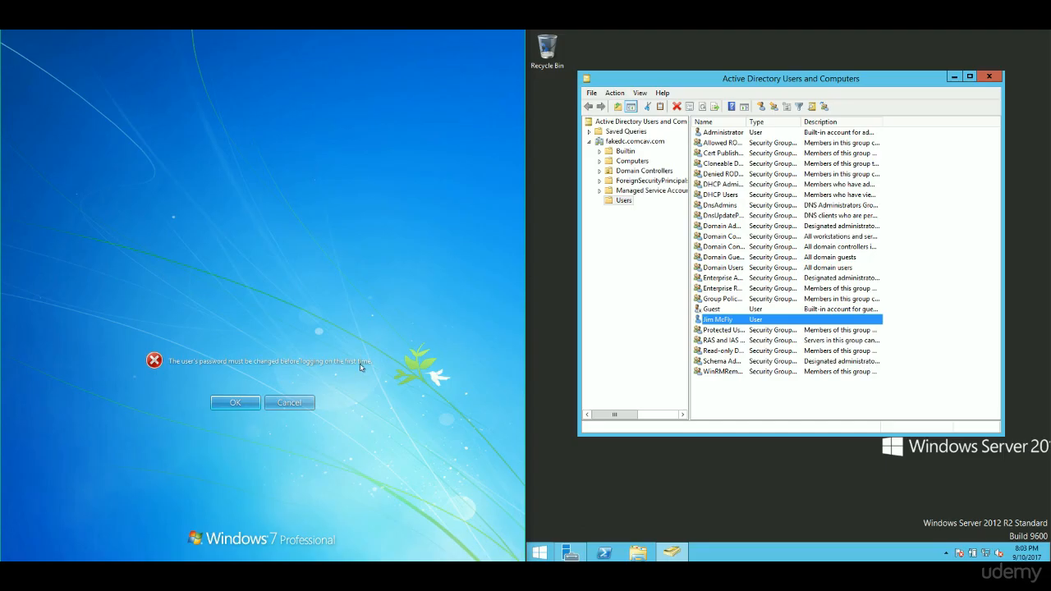
- Set and confirm a new password for the domain user at first logon
{"action": "left_click", "coordinate": [218, 403]}
{"action": "left_click", "coordinate": [266, 323]}
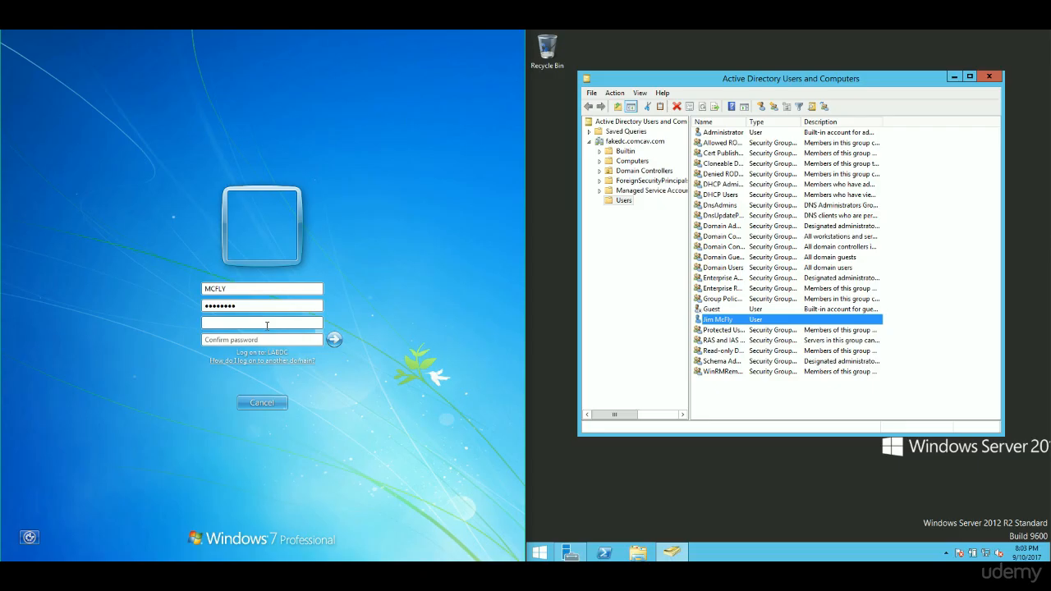
{"action": "type", "text": "•••••••"}
{"action": "key", "text": "Tab"}
{"action": "type", "text": "••••••••••"}
{"action": "key", "text": "Return"}
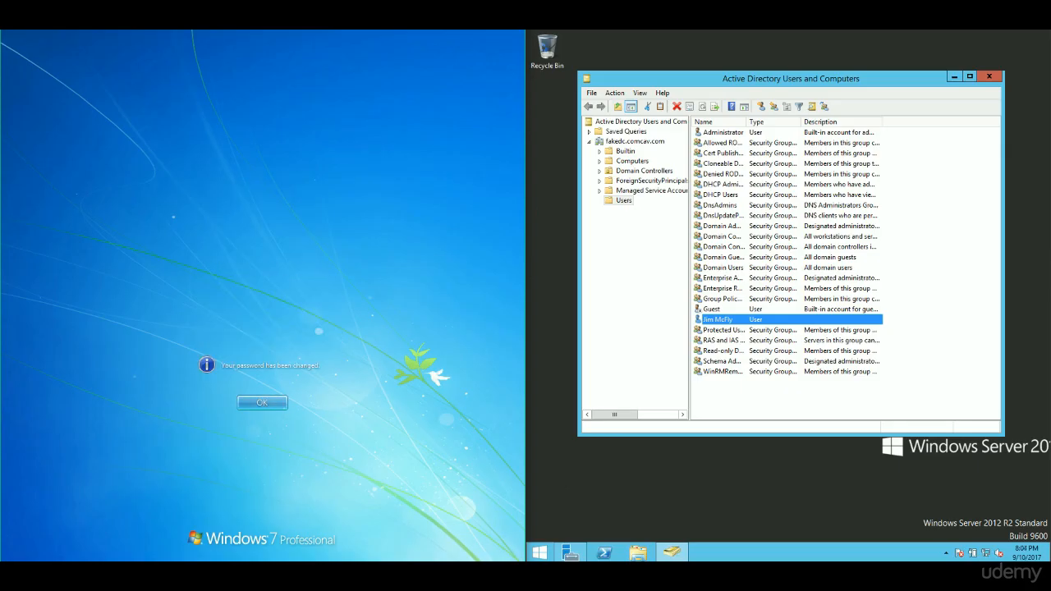
{"action": "key", "text": "Return"}
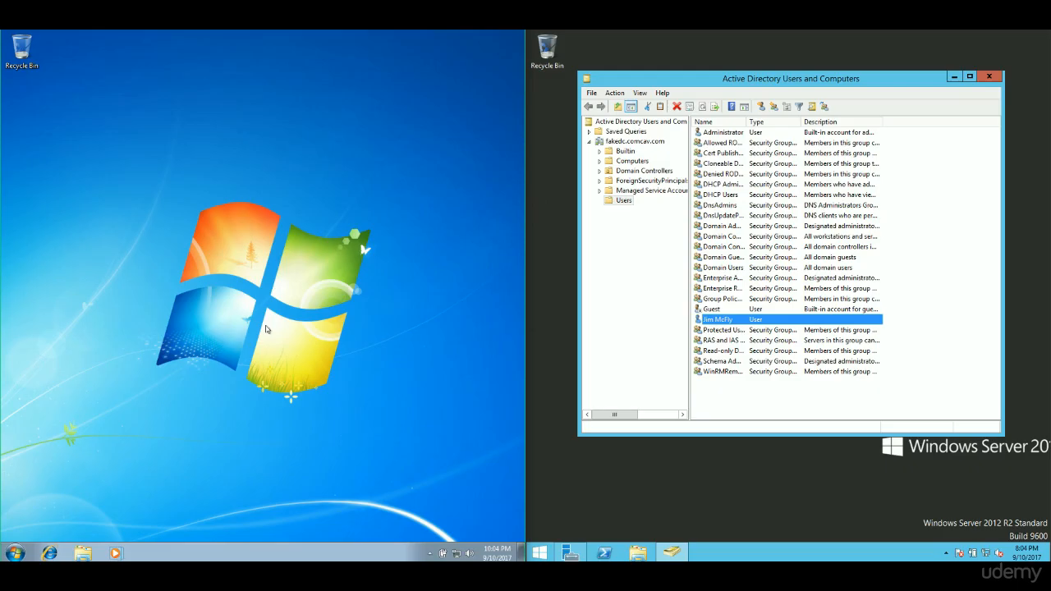
- Log the domain user off Windows 7 from the Start menu
{"action": "left_click", "coordinate": [14, 553]}
{"action": "left_click", "coordinate": [202, 524]}
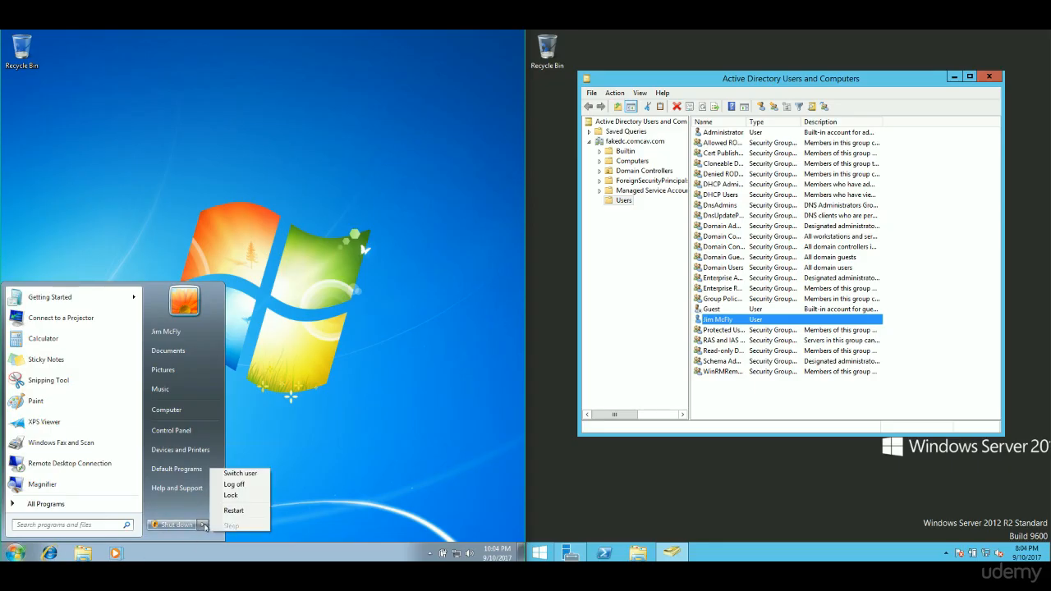
{"action": "left_click", "coordinate": [244, 485]}
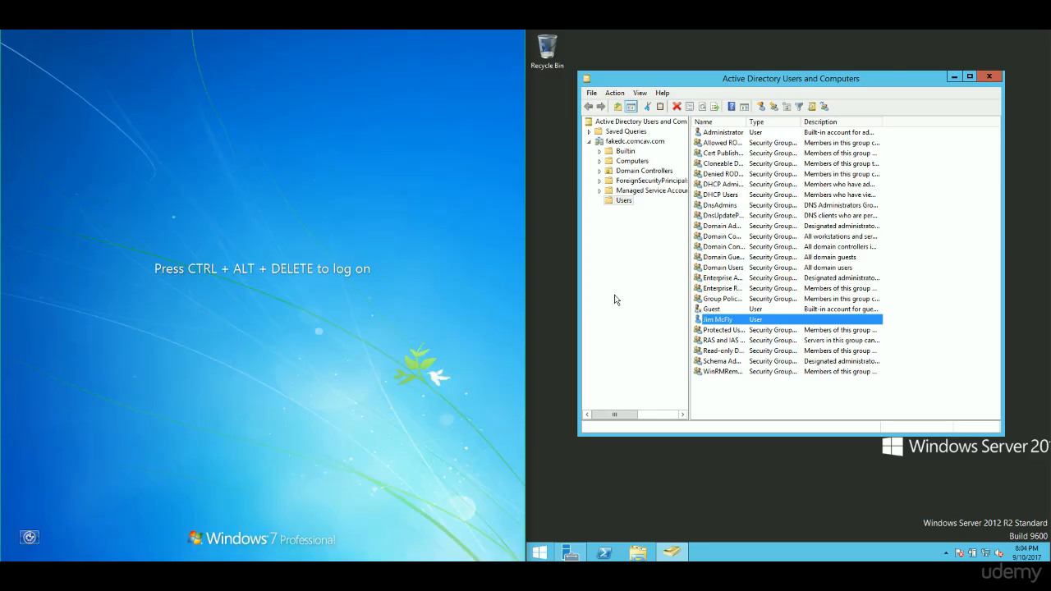
- Use Reset Password on the new user, entering and confirming a new password
{"action": "right_click", "coordinate": [725, 322]}
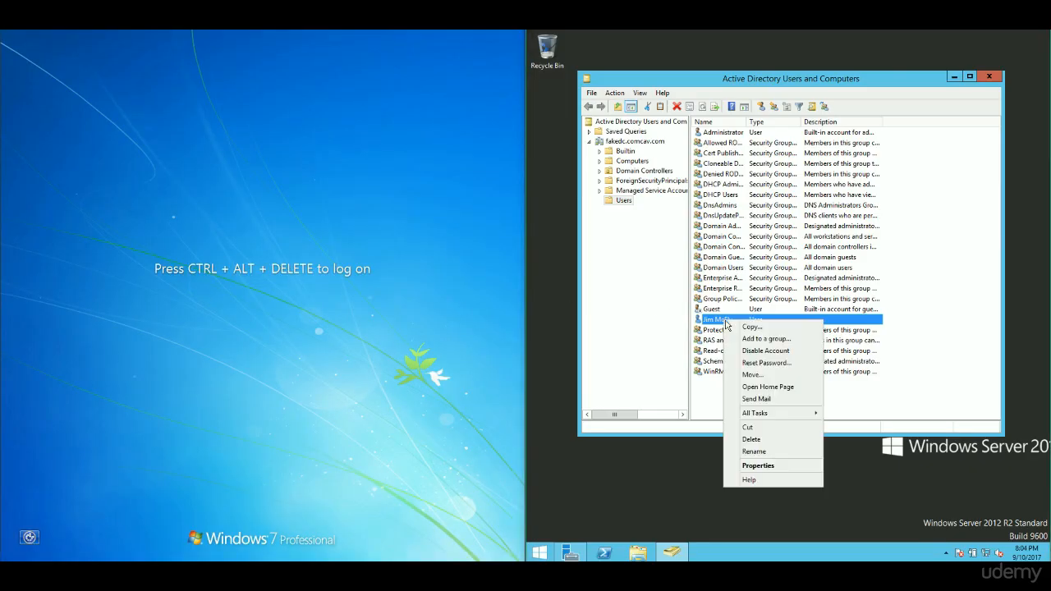
{"action": "left_click", "coordinate": [795, 369]}
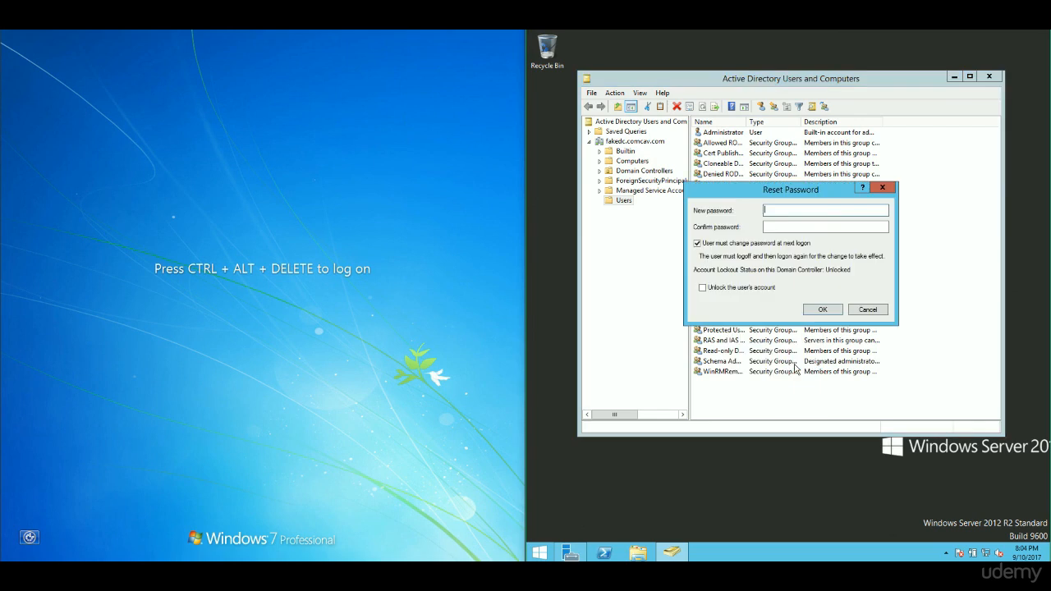
{"action": "left_click", "coordinate": [789, 211]}
{"action": "key", "text": "Caps_Lock"}
{"action": "type", "text": "•••"}
{"action": "key", "text": "BackSpace"}
{"action": "key", "text": "BackSpace"}
{"action": "key", "text": "BackSpace"}
{"action": "type", "text": "Pa$$w0rd"}
{"action": "key", "text": "Tab"}
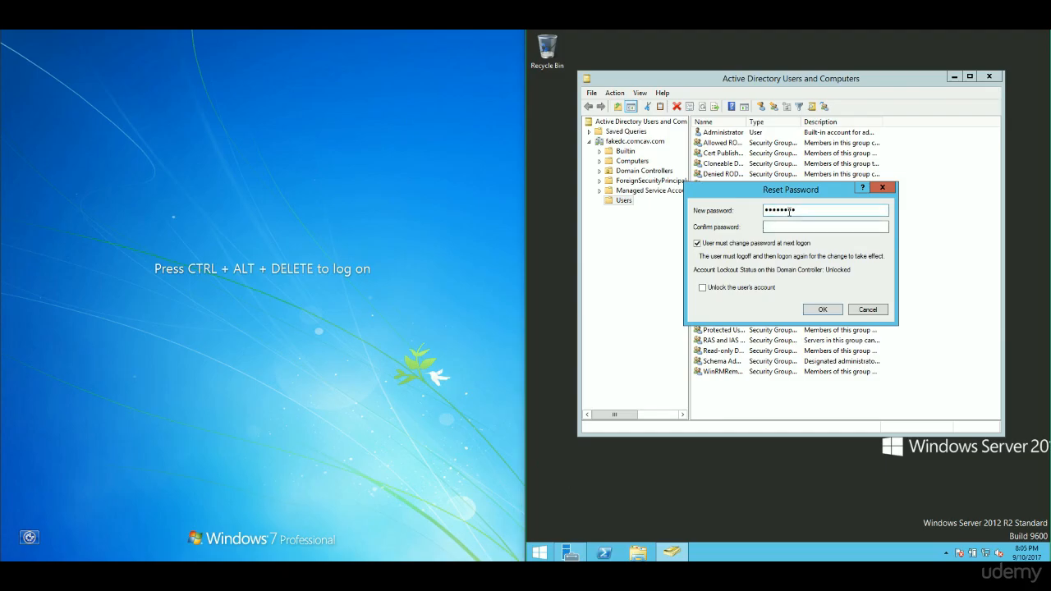
{"action": "type", "text": "Pa$$w0rd"}
{"action": "left_click", "coordinate": [824, 309]}
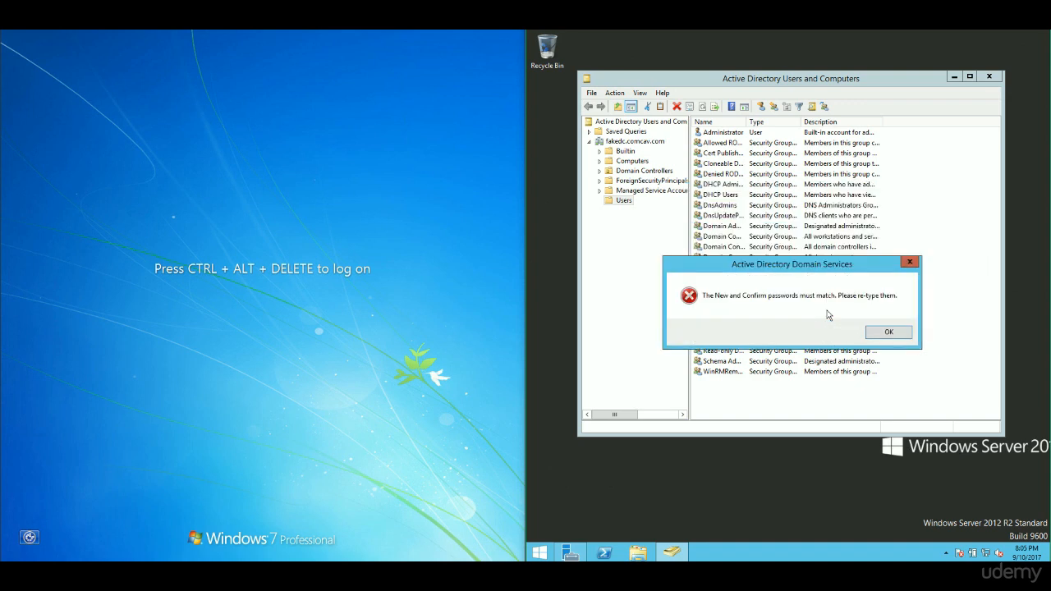
- Clear the mismatch error, re-enter matching passwords, and apply the reset
{"action": "left_click", "coordinate": [889, 332]}
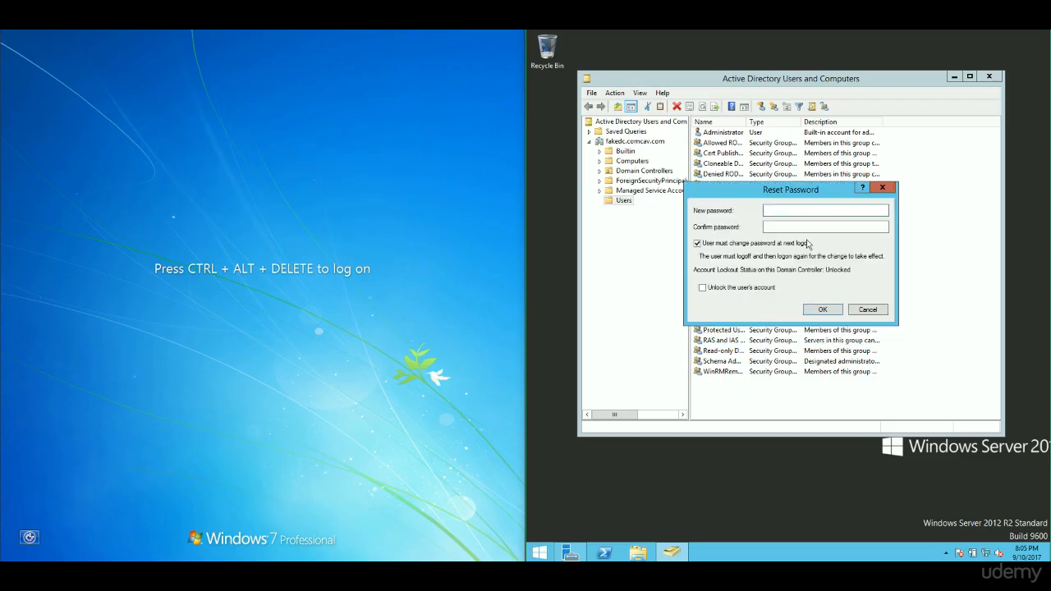
{"action": "left_click", "coordinate": [793, 213]}
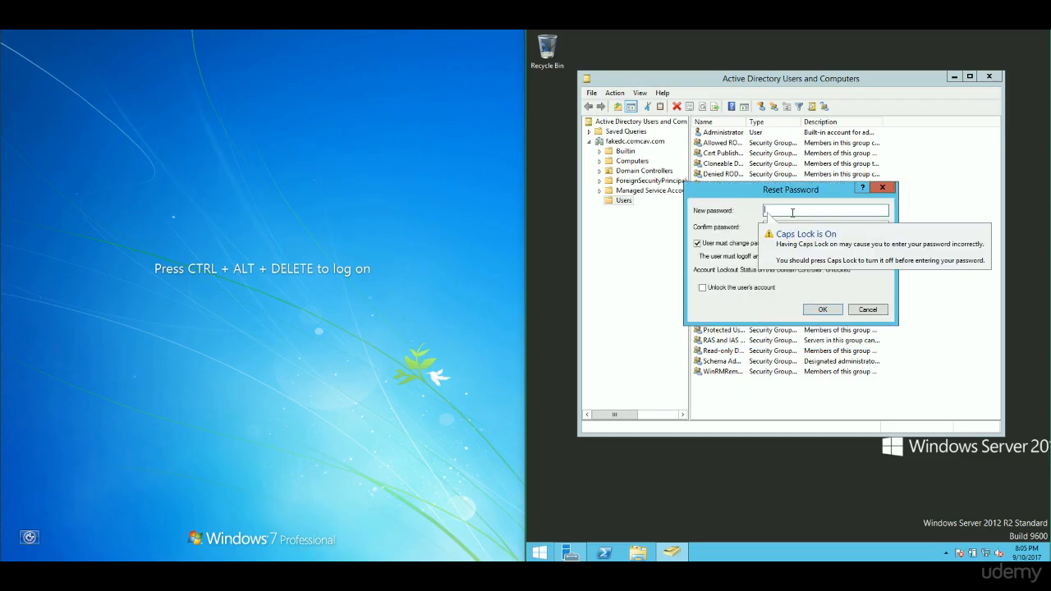
{"action": "type", "text": "P••••••"}
{"action": "key", "text": "Tab"}
{"action": "type", "text": "•••"}
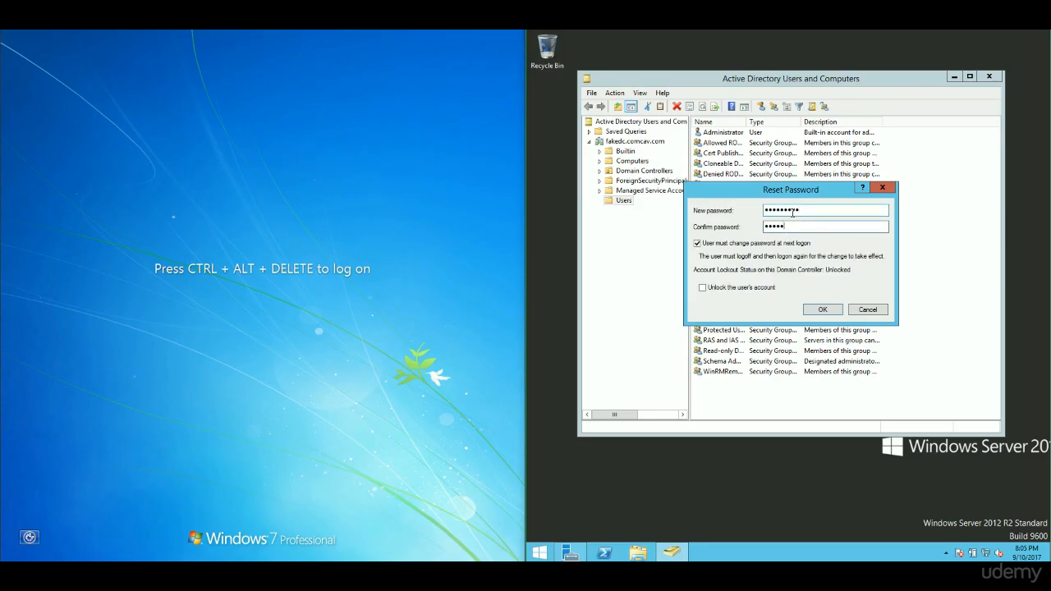
{"action": "type", "text": "*****"}
{"action": "left_click", "coordinate": [823, 307]}
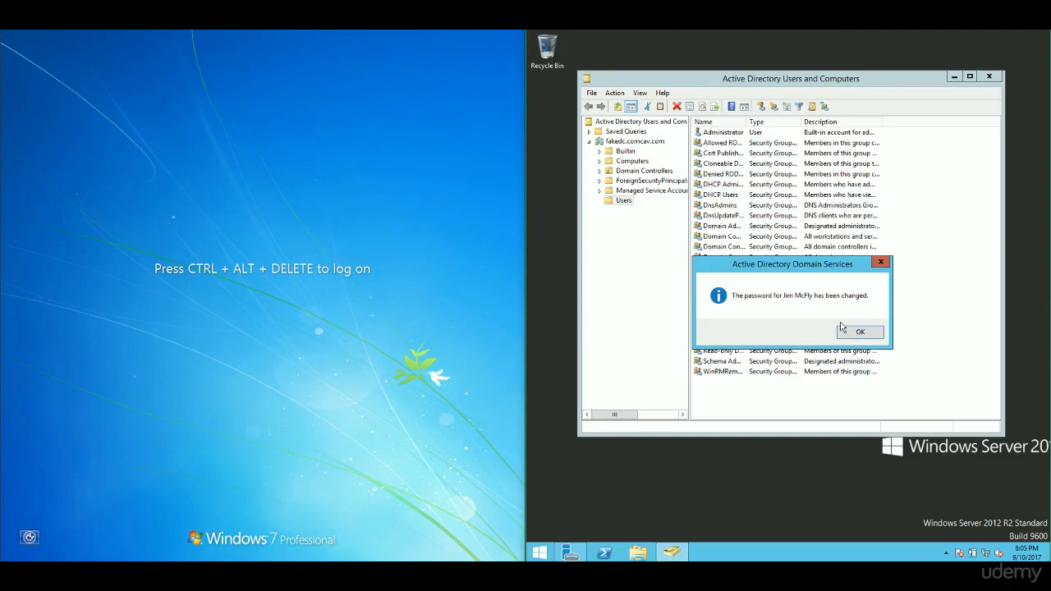
{"action": "left_click", "coordinate": [843, 330]}
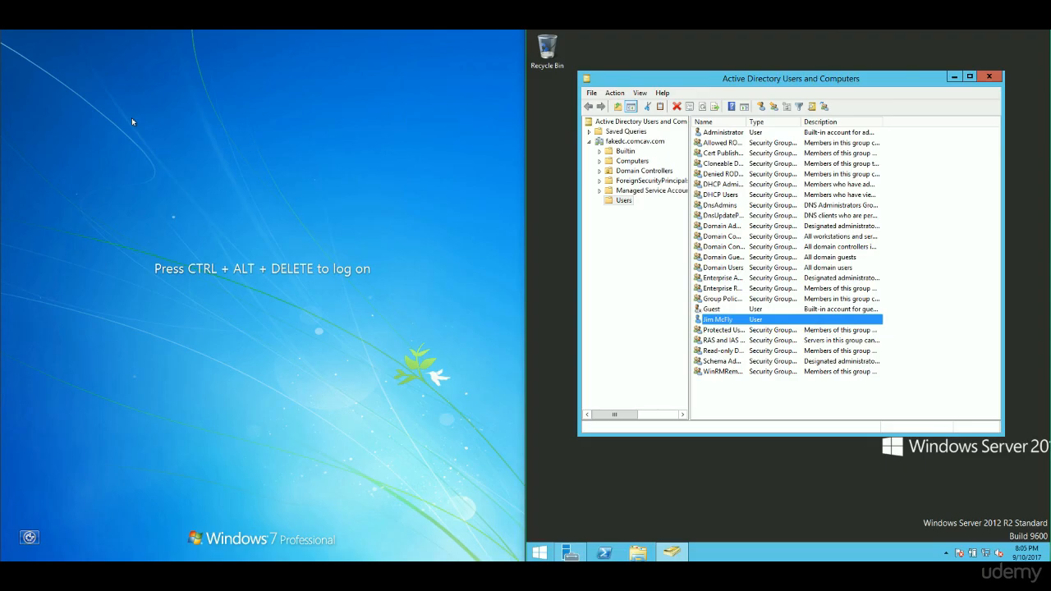
- Send Ctrl-Alt-Del to the VM and sign in with the reset password
{"action": "left_click", "coordinate": [110, 26]}
{"action": "mouse_move", "coordinate": [88, 26]}
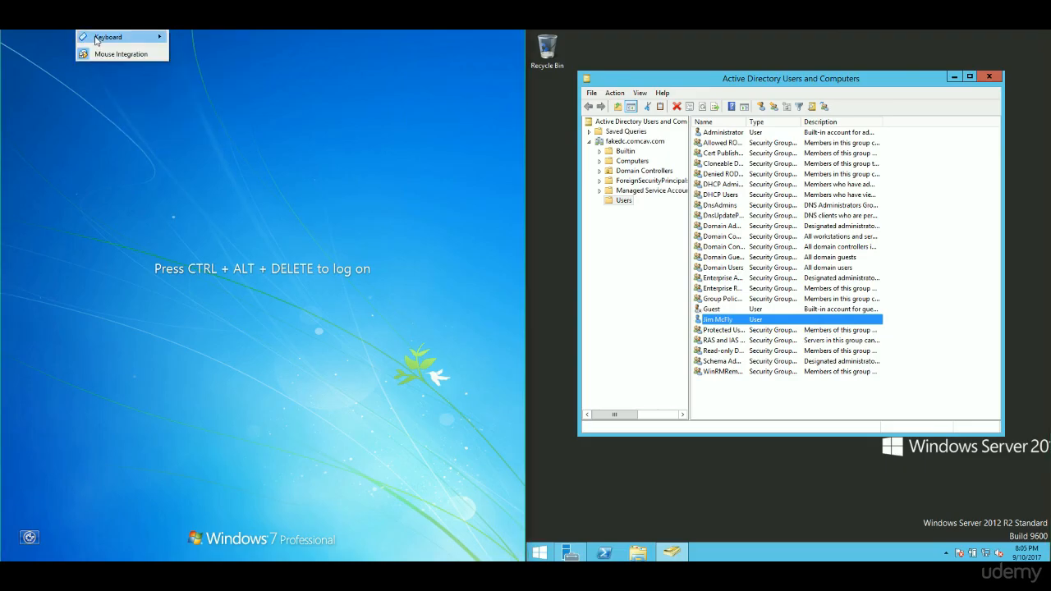
{"action": "mouse_move", "coordinate": [120, 39]}
{"action": "left_click", "coordinate": [207, 56]}
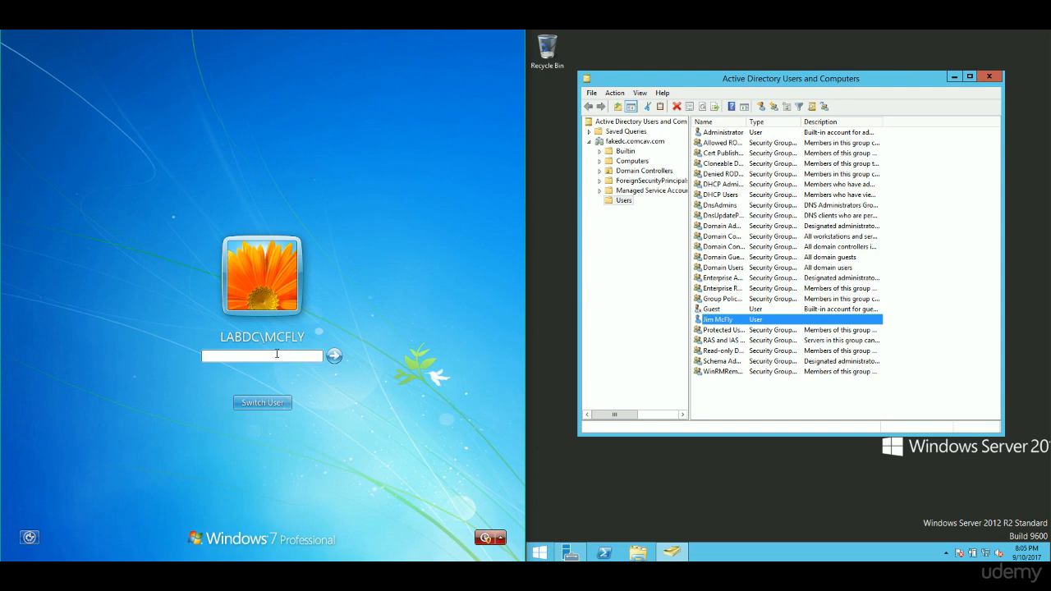
{"action": "type", "text": "•••••••••"}
{"action": "key", "text": "Return"}
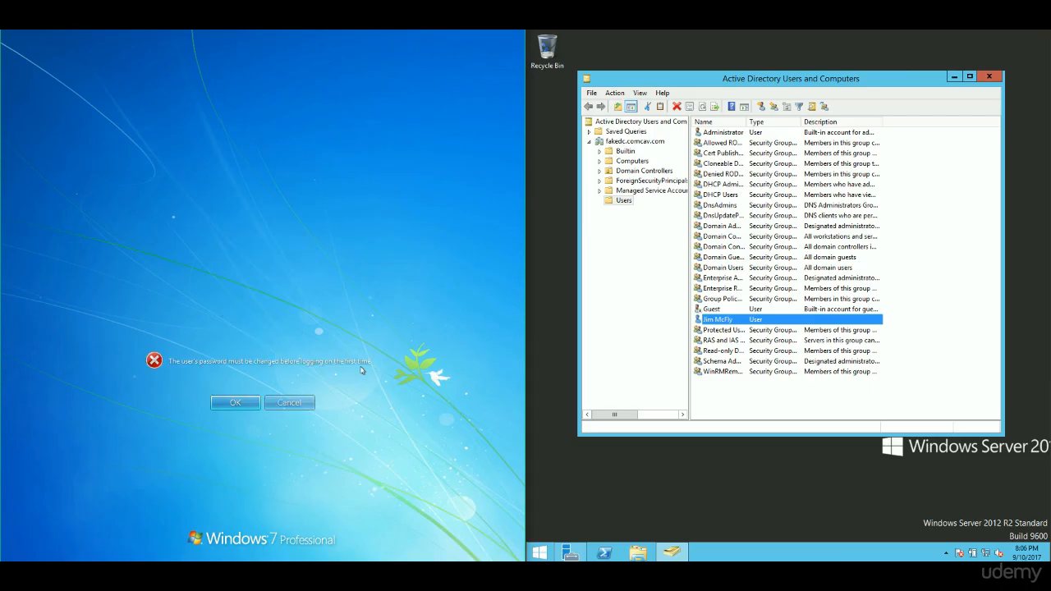
- Choose a new password when prompted and acknowledge the password-changed message
{"action": "left_click", "coordinate": [245, 400]}
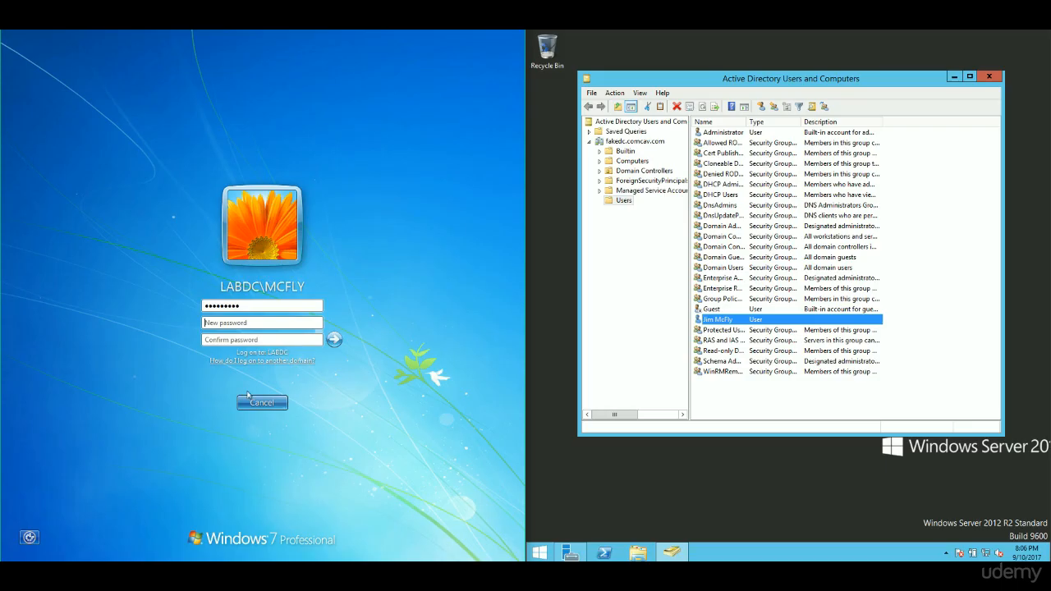
{"action": "left_click", "coordinate": [262, 322]}
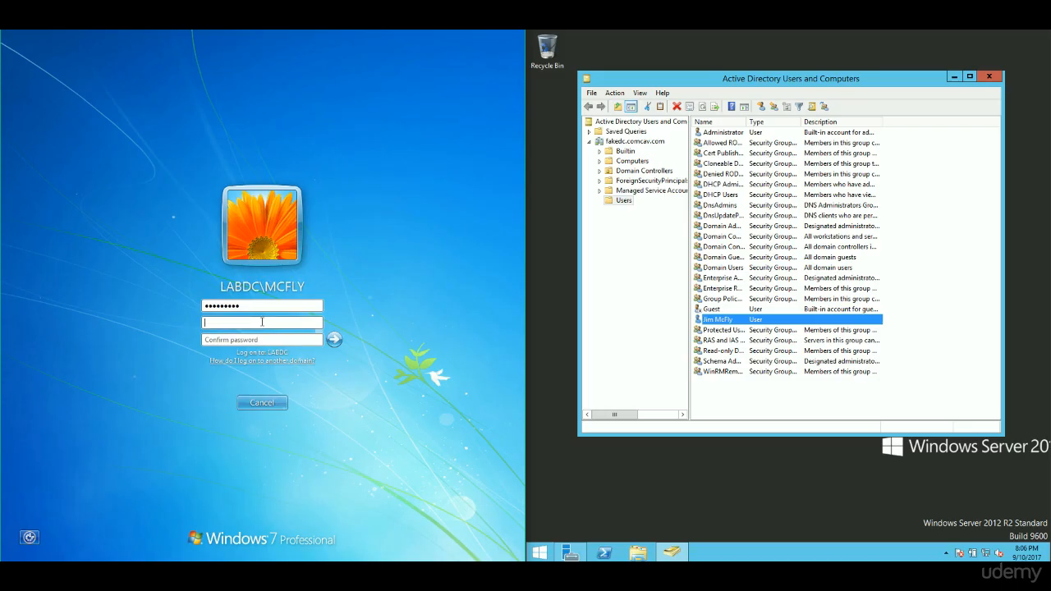
{"action": "key", "text": "Caps_Lock"}
{"action": "key", "text": "Caps_Lock"}
{"action": "type", "text": "Pa$$w0rdPa$$w0rd1"}
{"action": "key", "text": "Return"}
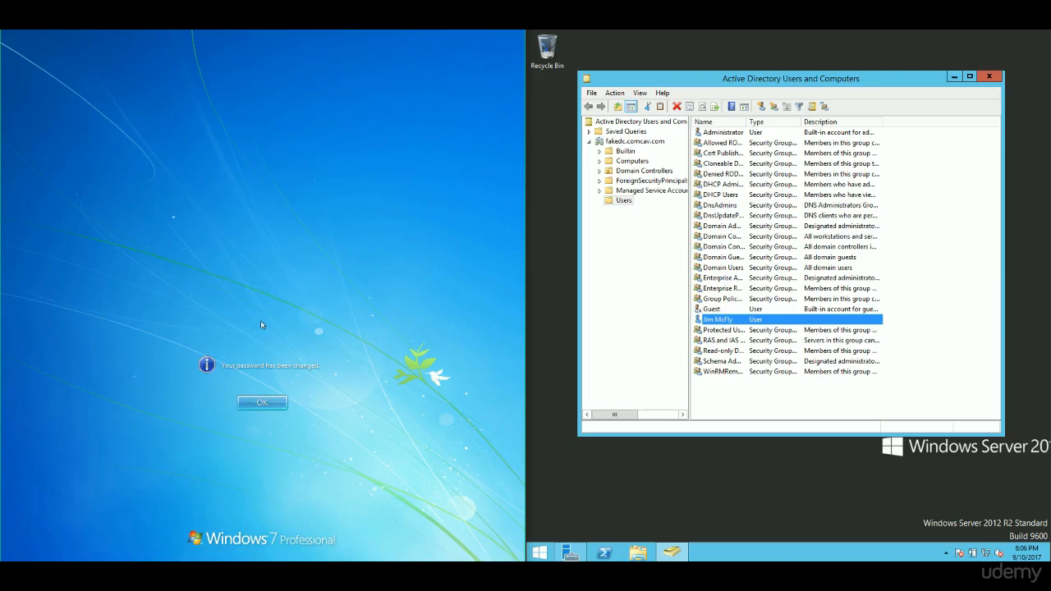
{"action": "key", "text": "Return"}
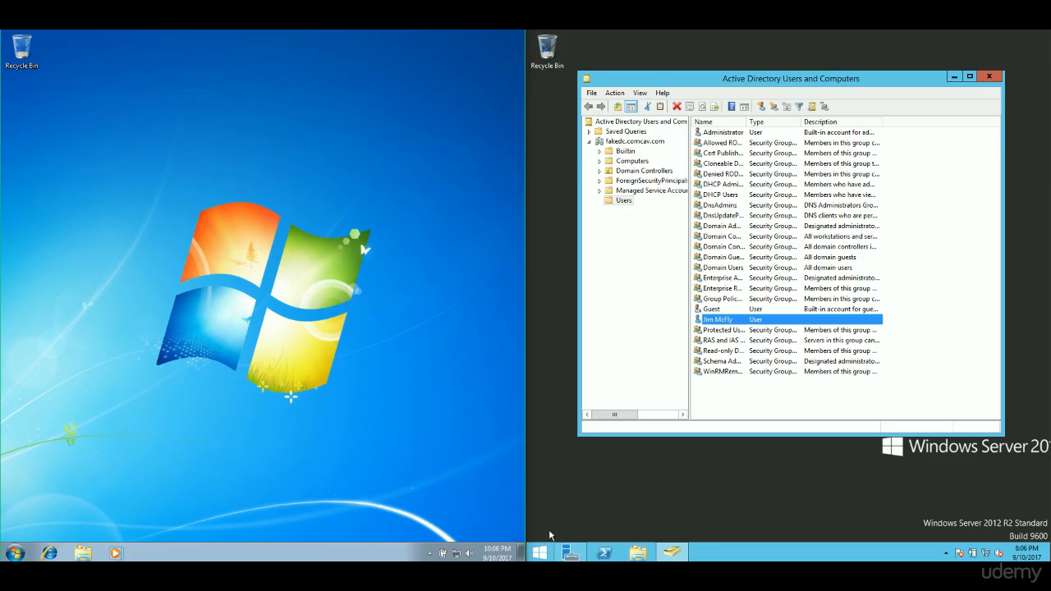
- Launch Group Policy Management via a 'group' search and edit the Default Domain Policy
{"action": "left_click", "coordinate": [540, 552]}
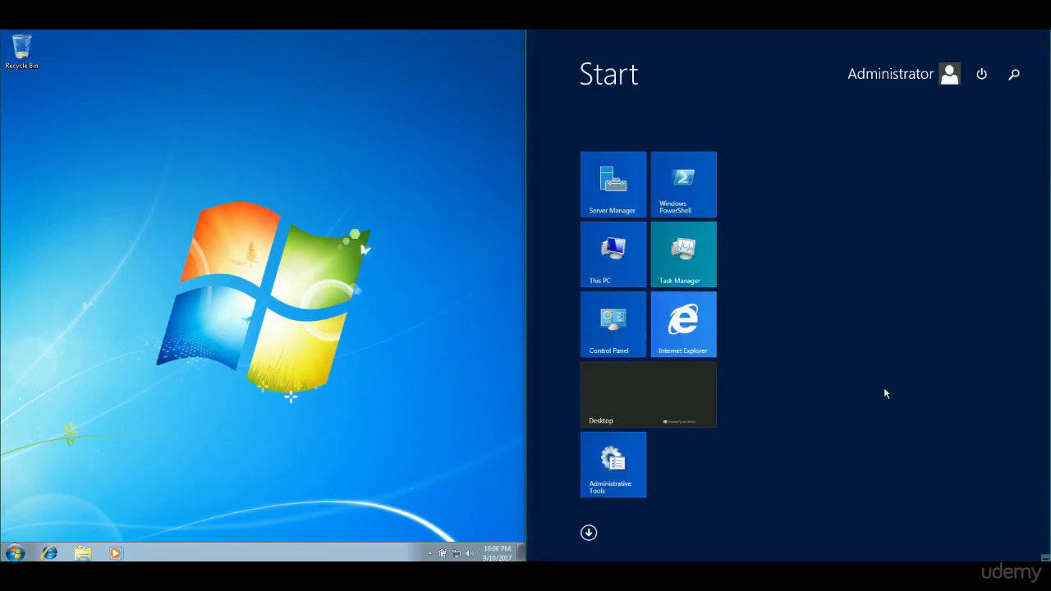
{"action": "type", "text": "group Policy Management"}
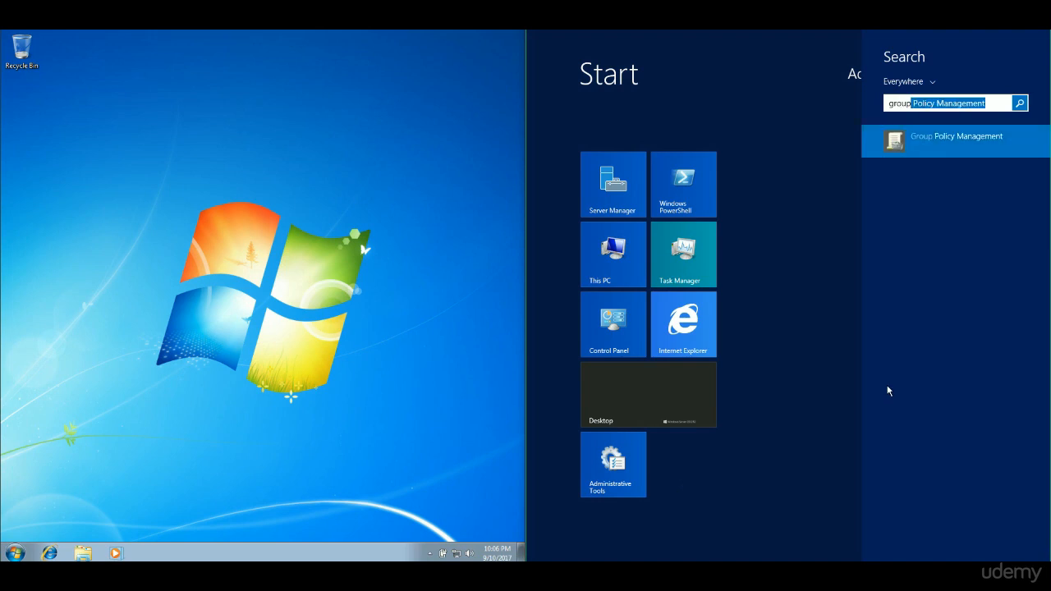
{"action": "left_click", "coordinate": [938, 145]}
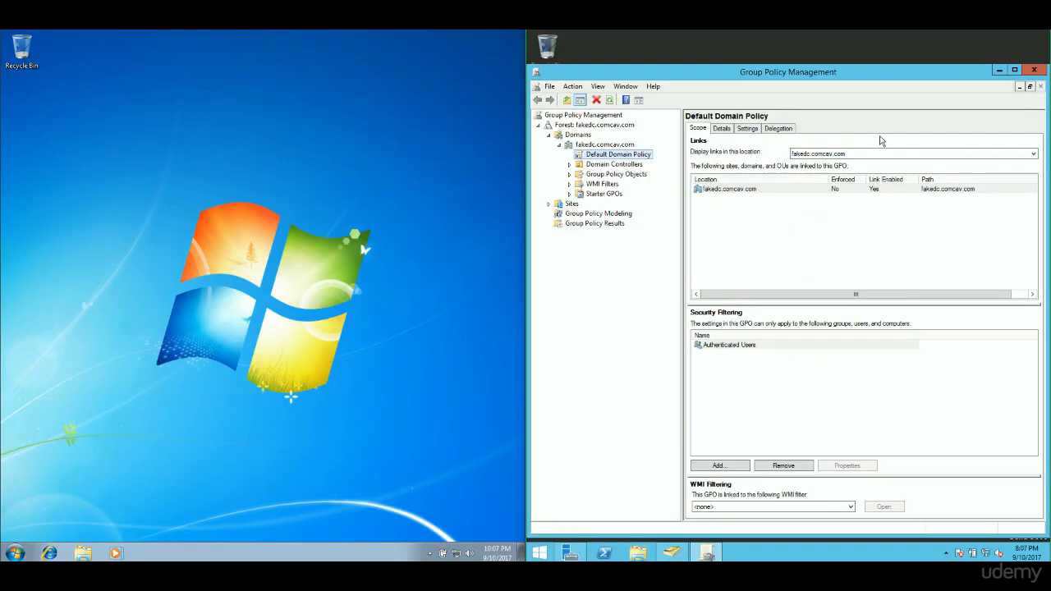
{"action": "left_click", "coordinate": [612, 158]}
{"action": "left_click", "coordinate": [631, 167]}
{"action": "left_click", "coordinate": [635, 155]}
{"action": "right_click", "coordinate": [622, 157]}
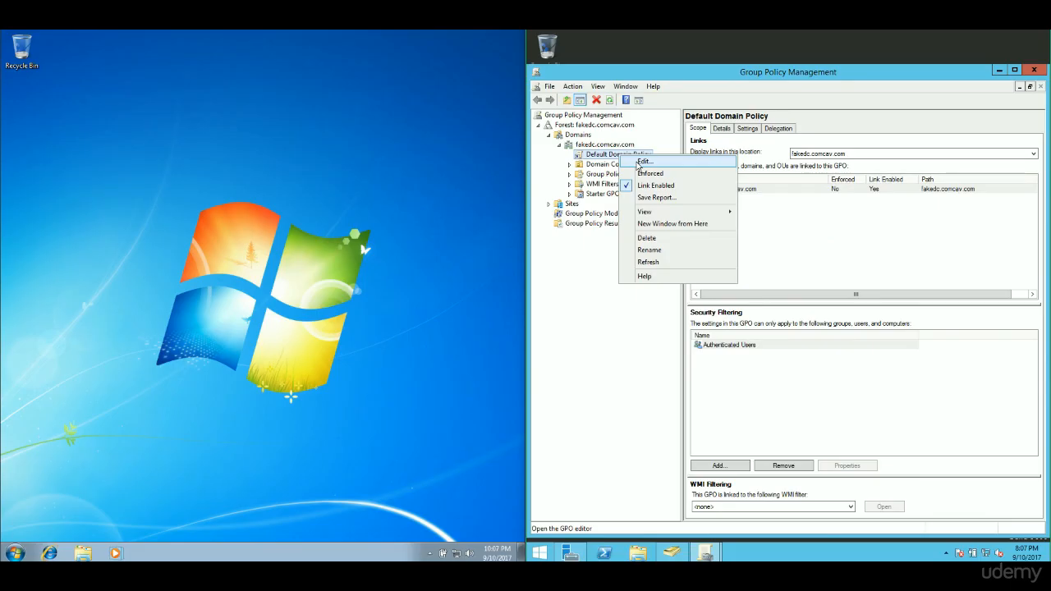
{"action": "left_click", "coordinate": [644, 162]}
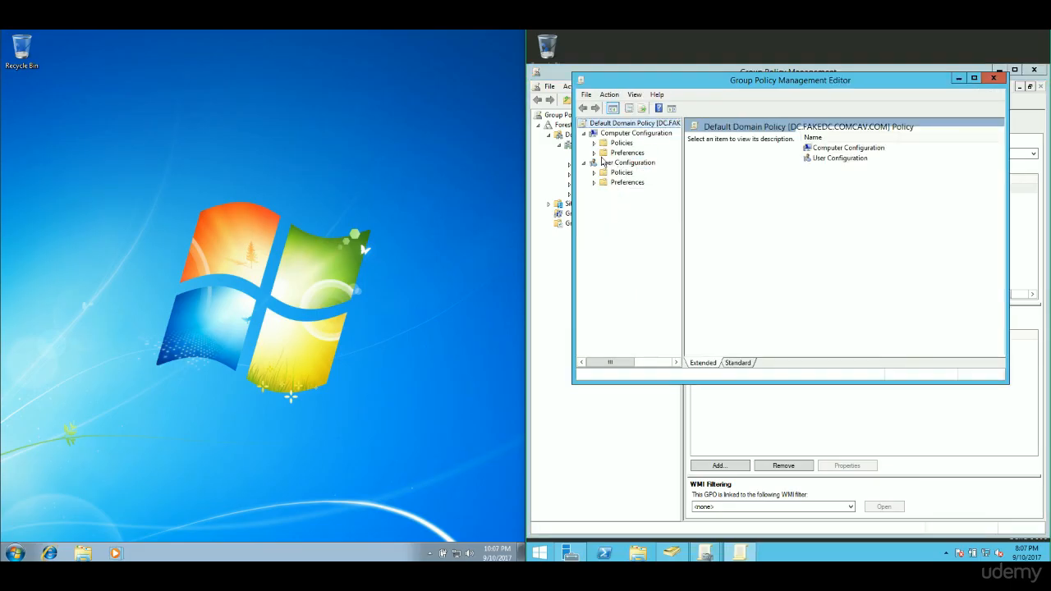
- Expand Computer Configuration > Policies > Windows Settings > Security Settings in the editor tree
{"action": "left_click", "coordinate": [594, 154]}
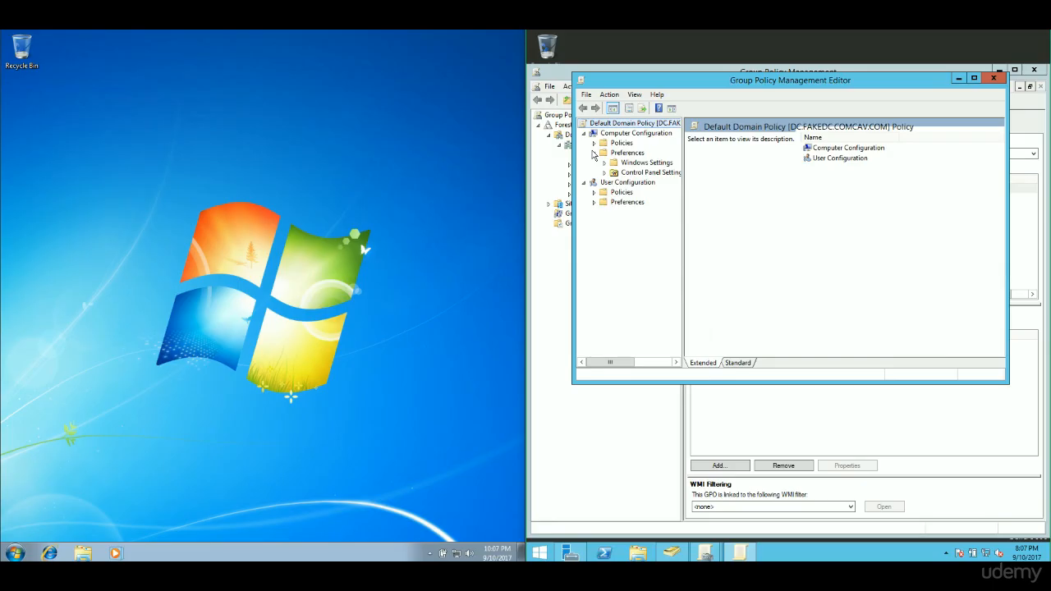
{"action": "left_click", "coordinate": [604, 163]}
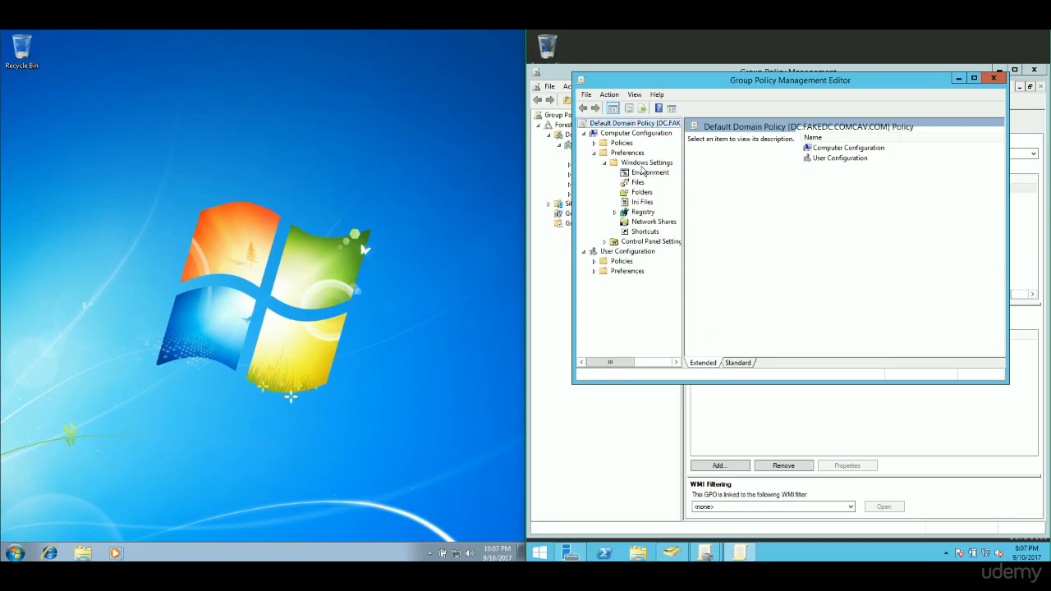
{"action": "left_click", "coordinate": [644, 164]}
{"action": "left_click", "coordinate": [594, 144]}
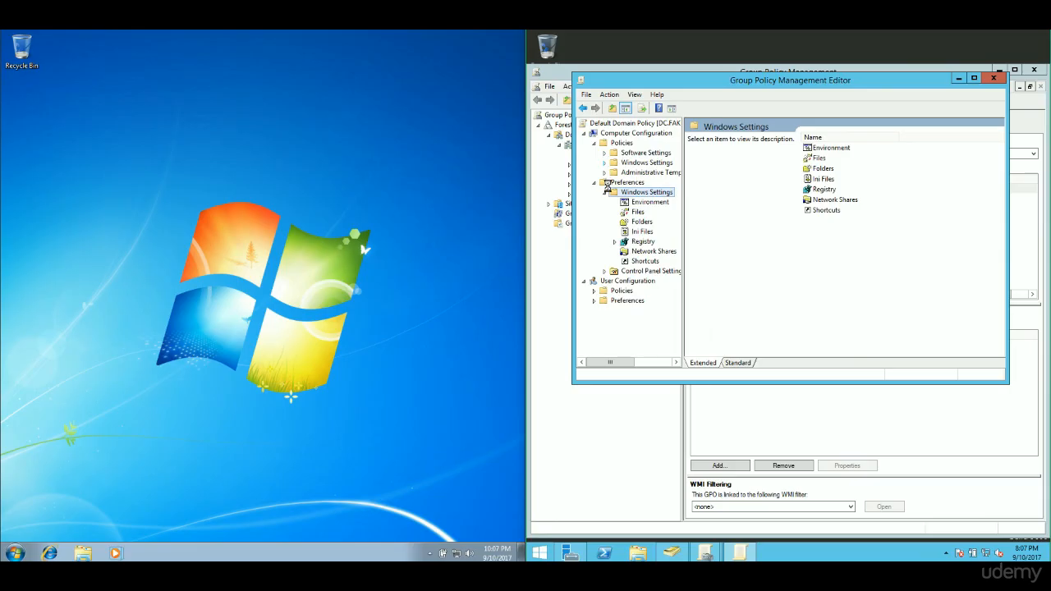
{"action": "left_click", "coordinate": [604, 163]}
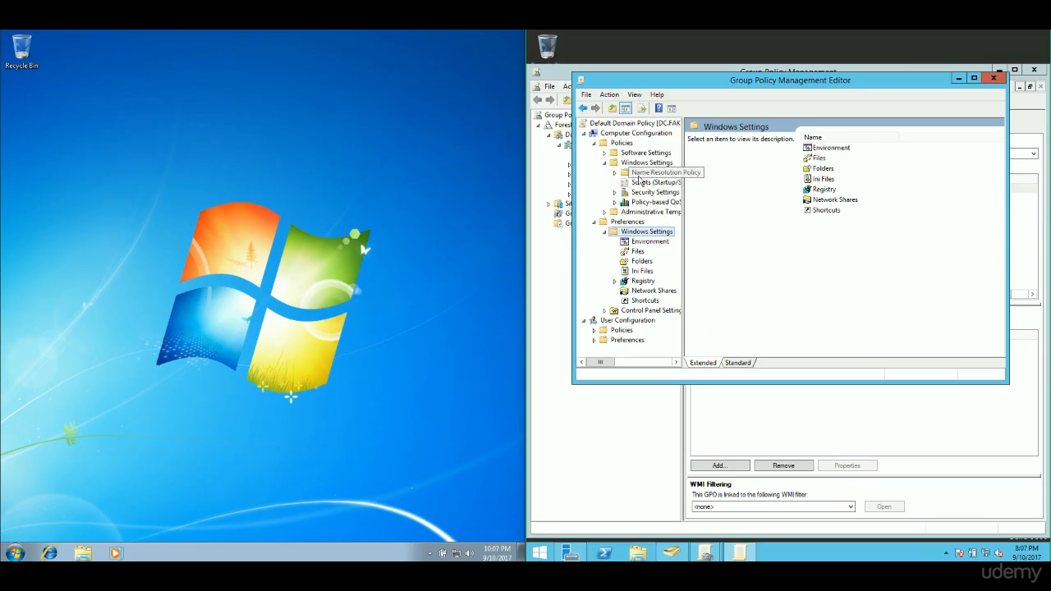
{"action": "left_click", "coordinate": [644, 164]}
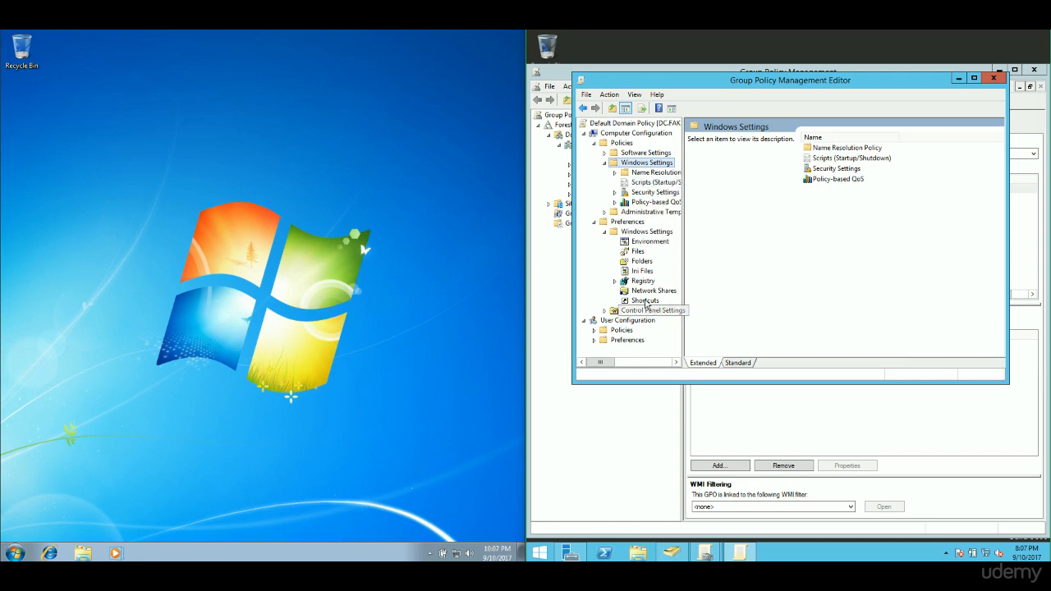
{"action": "left_click", "coordinate": [650, 192]}
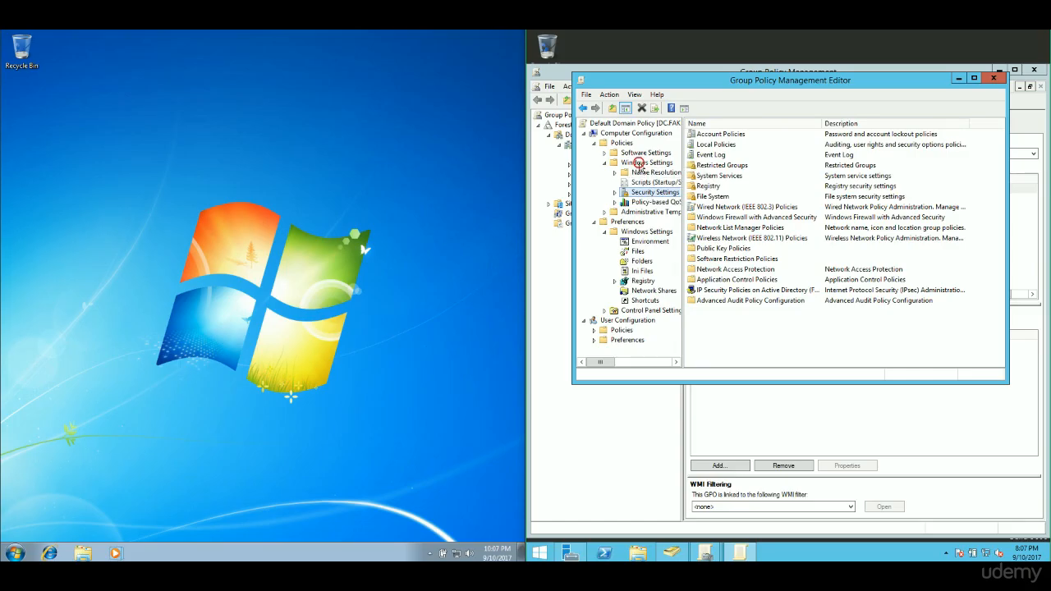
{"action": "left_click", "coordinate": [646, 164]}
{"action": "left_click", "coordinate": [654, 183]}
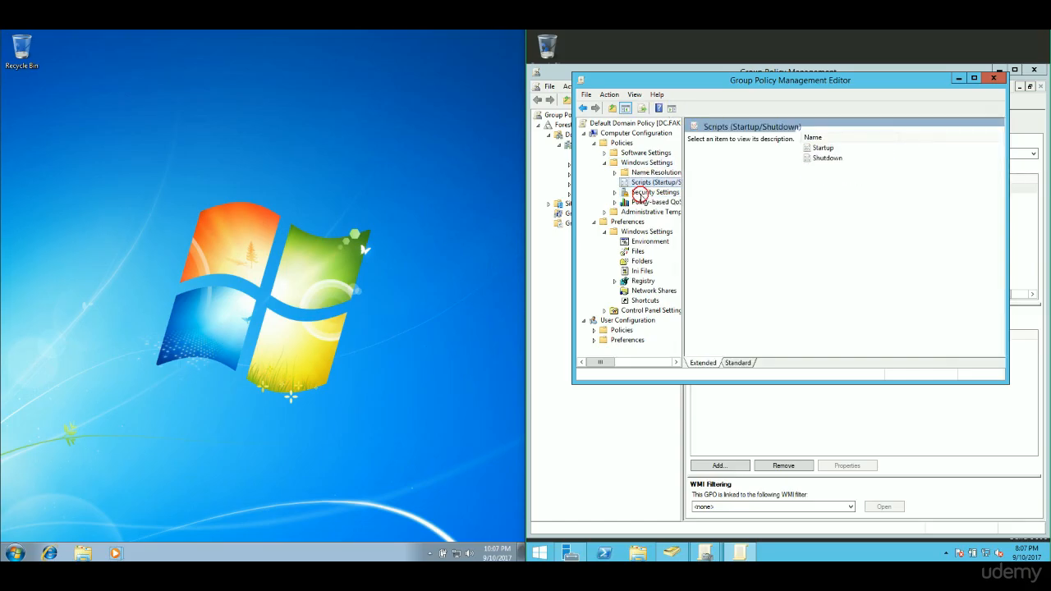
{"action": "left_click", "coordinate": [654, 193]}
{"action": "left_click", "coordinate": [614, 192]}
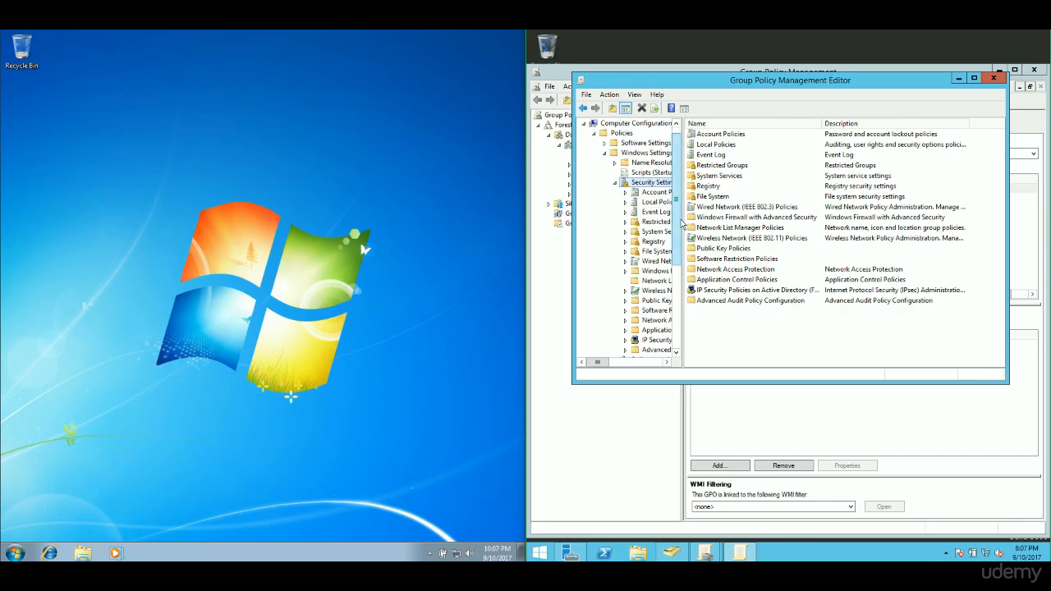
- Widen the tree pane, dismiss the activation notice, and display Account Policies
{"action": "left_click_drag", "start_coordinate": [687, 228], "coordinate": [756, 229]}
{"action": "left_click", "coordinate": [425, 522]}
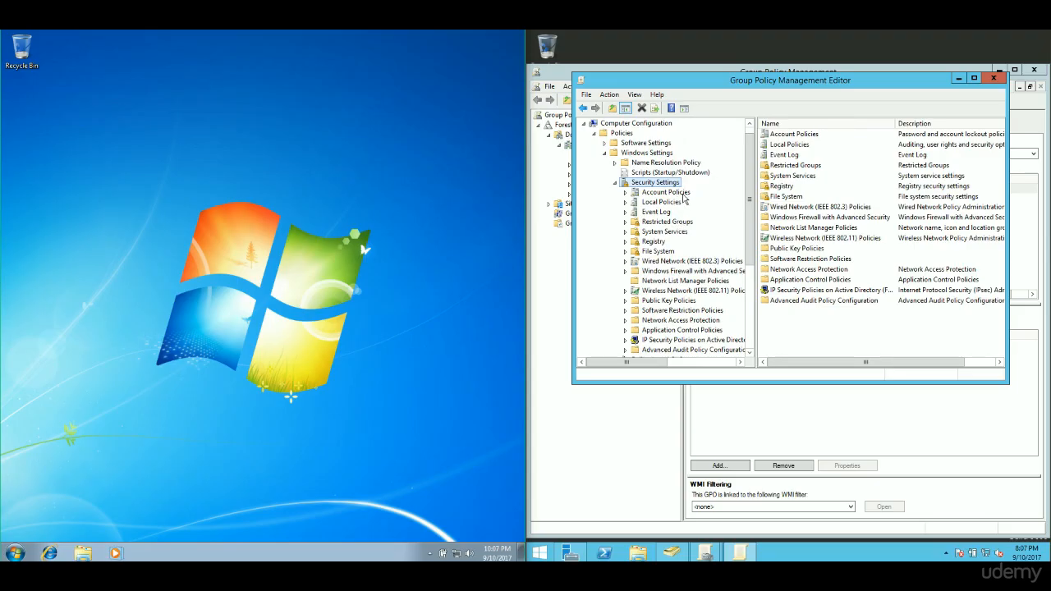
{"action": "left_click", "coordinate": [683, 195]}
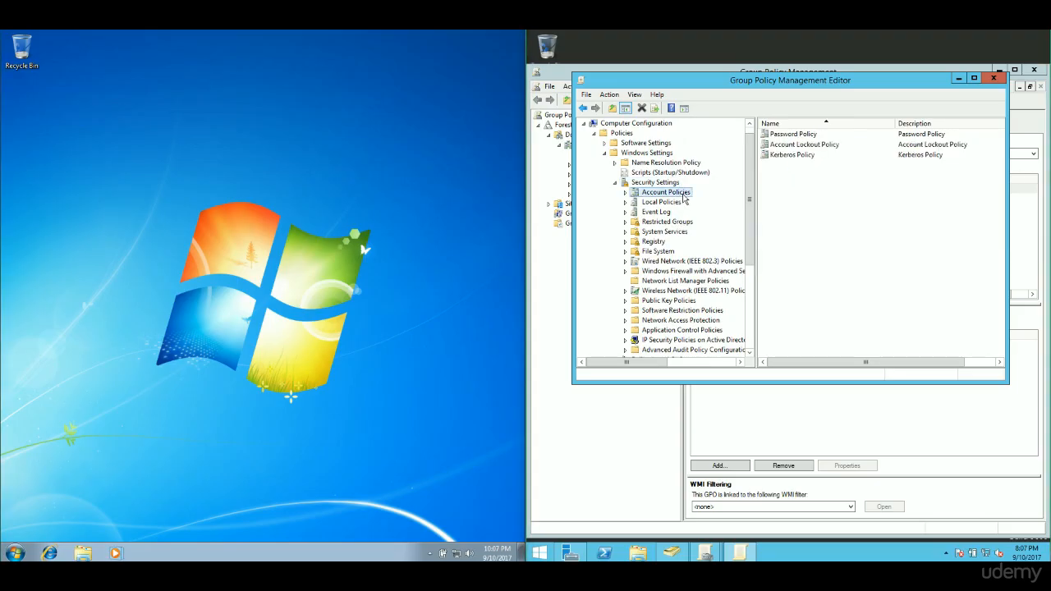
{"action": "left_click", "coordinate": [803, 136]}
{"action": "right_click", "coordinate": [803, 140]}
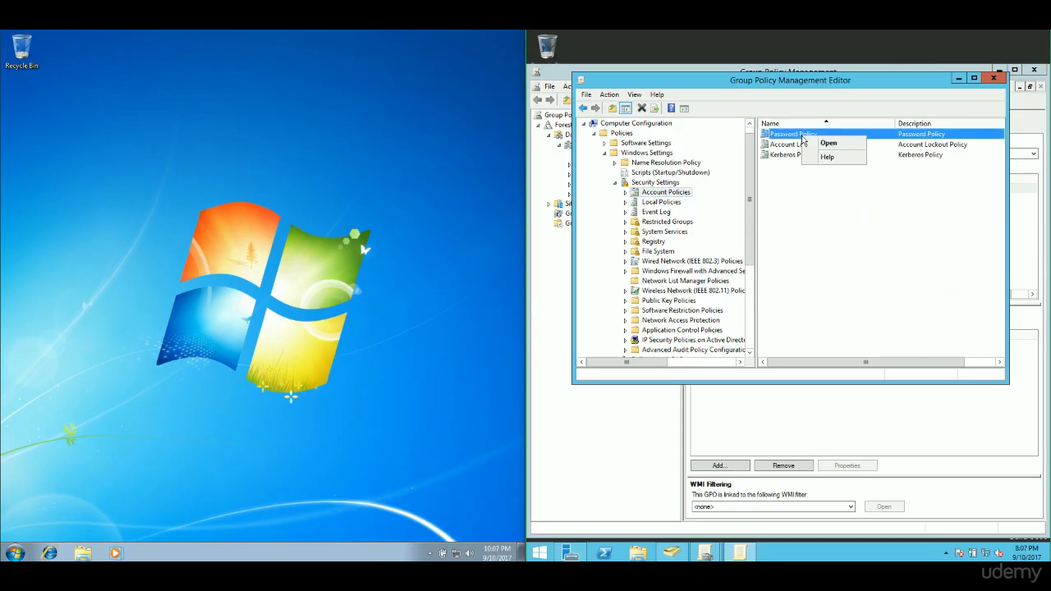
- Go from Password Policy to Account Lockout Policy and open Account lockout threshold properties
{"action": "left_click", "coordinate": [806, 145]}
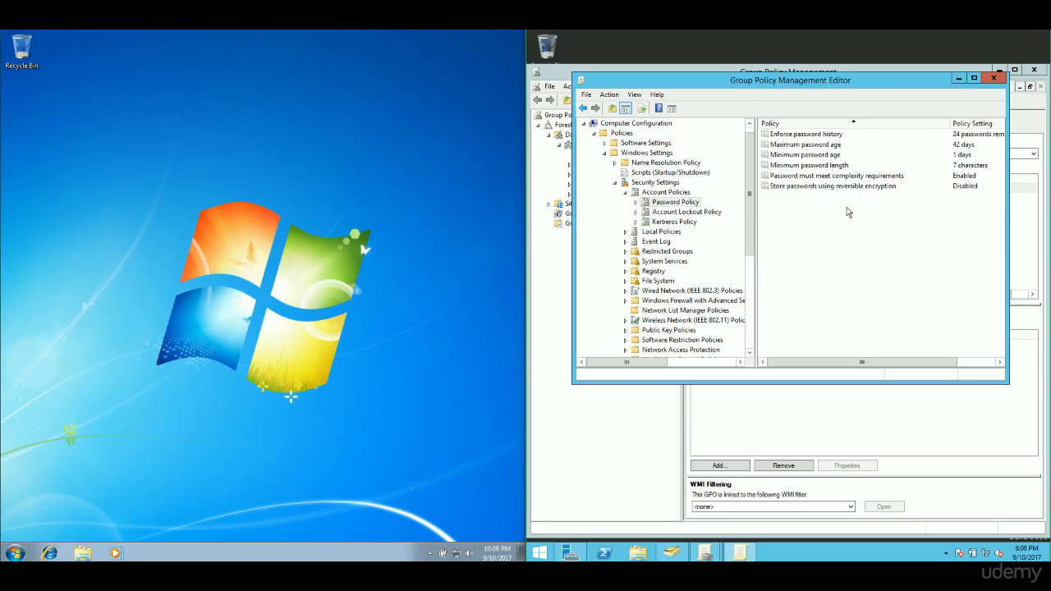
{"action": "left_click", "coordinate": [698, 213]}
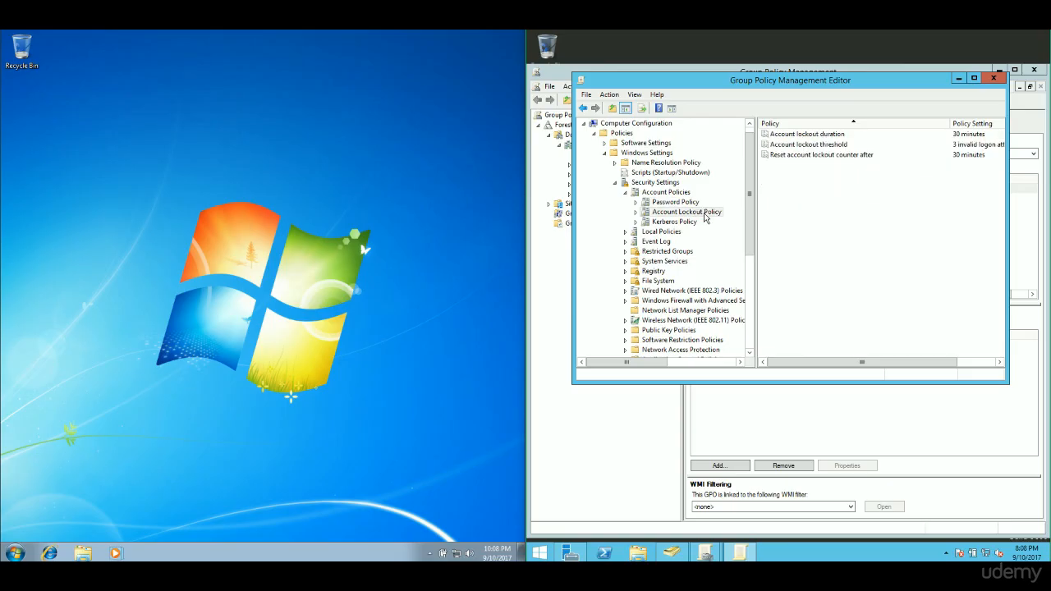
{"action": "left_click", "coordinate": [810, 146]}
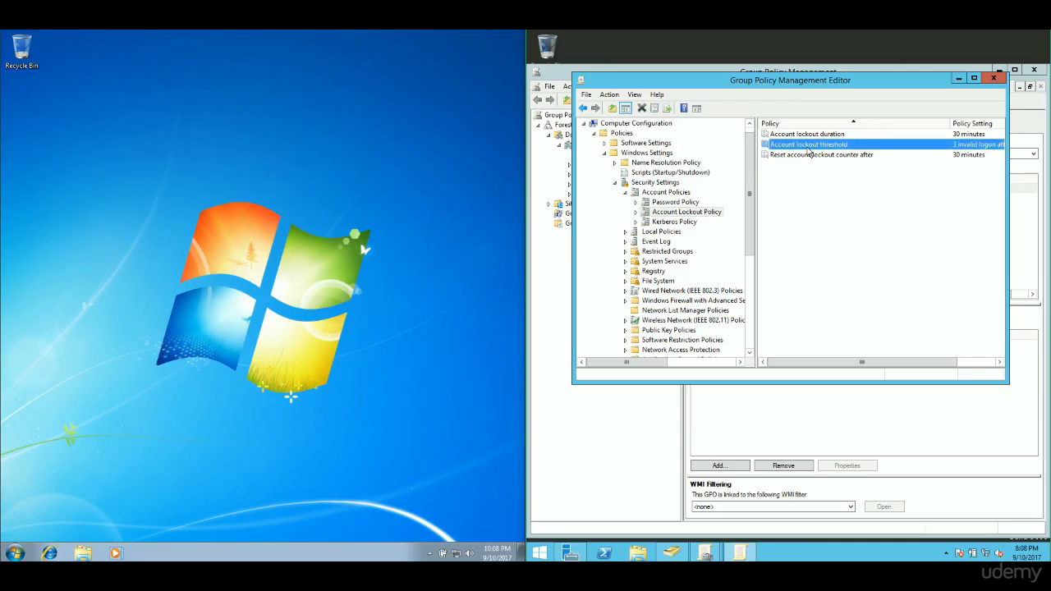
{"action": "right_click", "coordinate": [810, 150]}
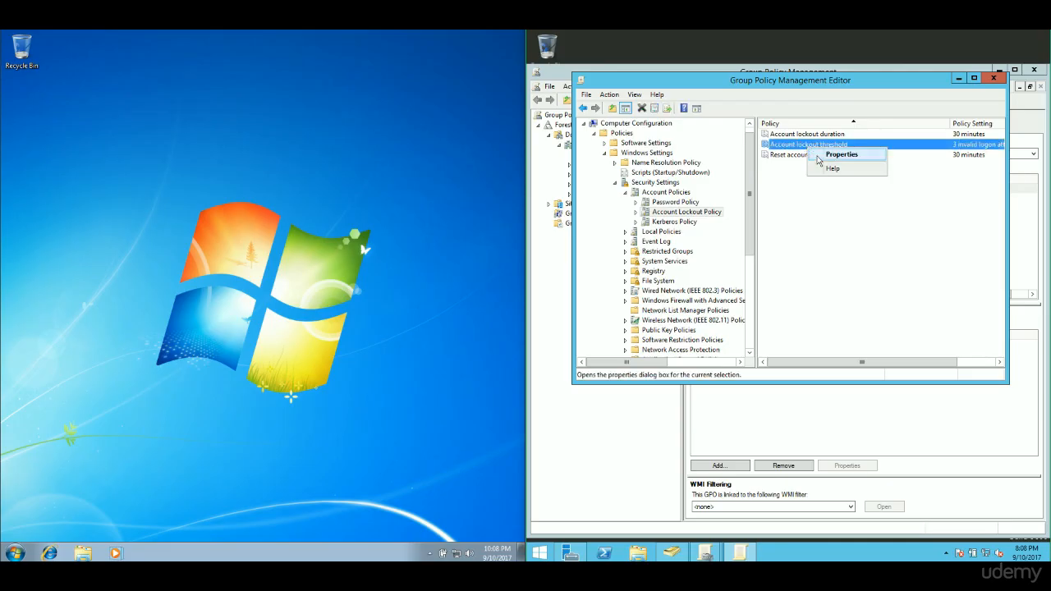
{"action": "left_click", "coordinate": [838, 155]}
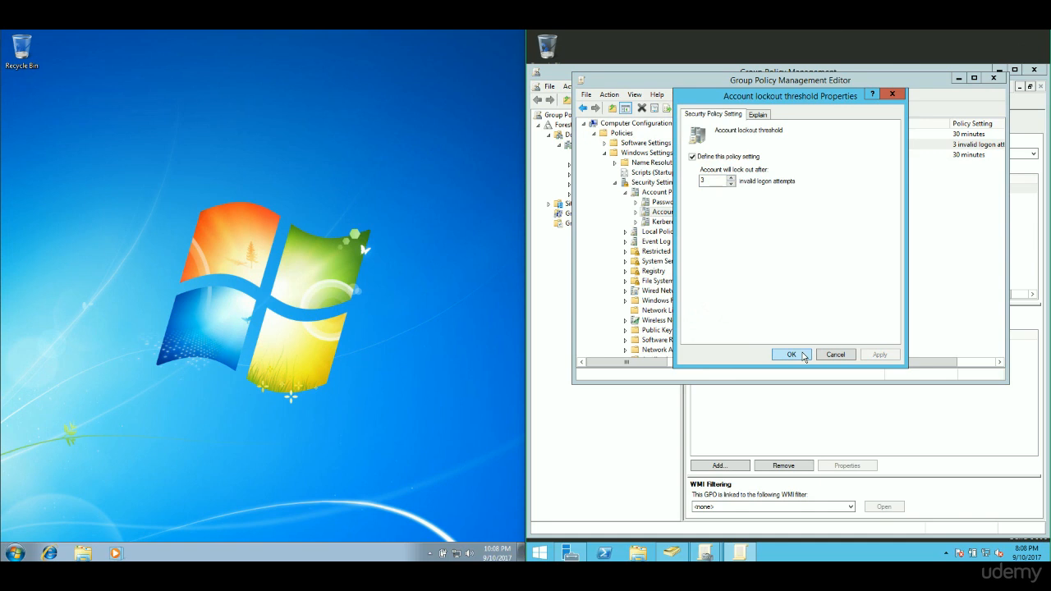
- Set the account lockout threshold to 3 invalid attempts, apply it, and close the editor
{"action": "double_click", "coordinate": [711, 180]}
{"action": "type", "text": "50"}
{"action": "key", "text": "BackSpace"}
{"action": "type", "text": "10"}
{"action": "key", "text": "BackSpace"}
{"action": "key", "text": "BackSpace"}
{"action": "type", "text": "3"}
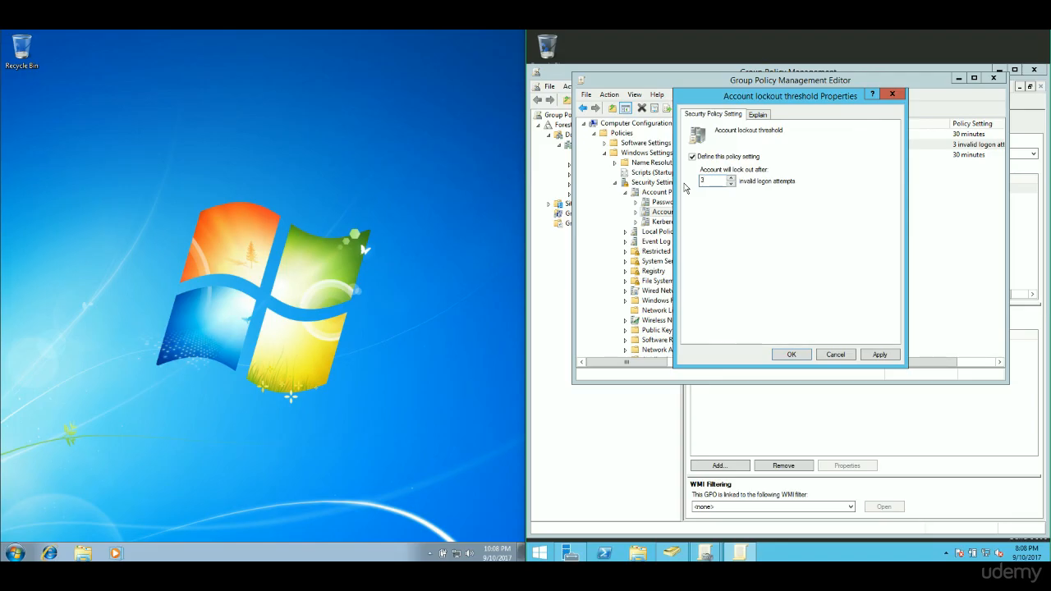
{"action": "left_click", "coordinate": [880, 355]}
{"action": "left_click", "coordinate": [793, 354]}
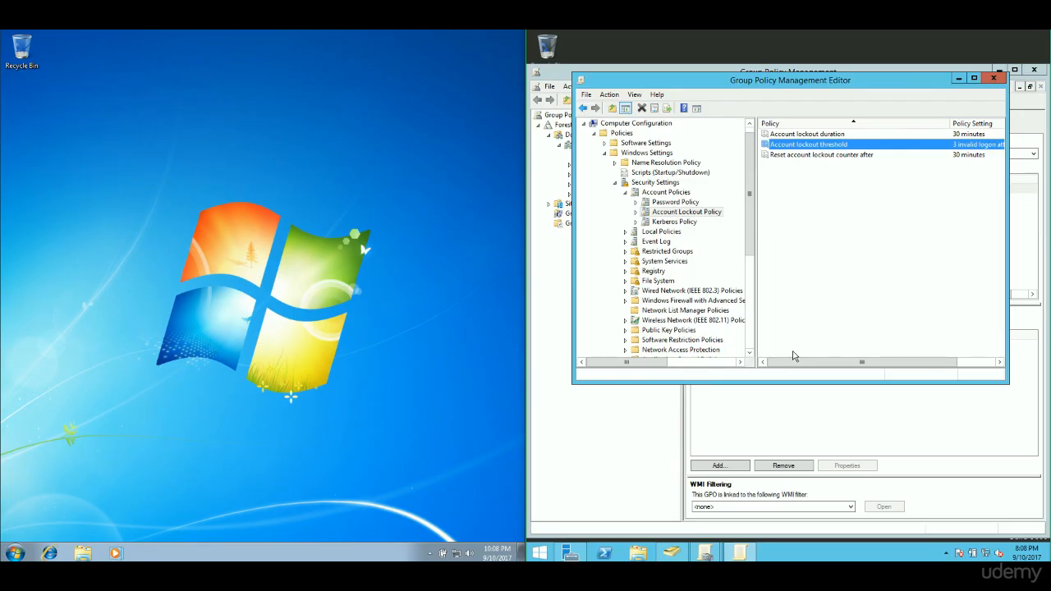
{"action": "left_click", "coordinate": [994, 79]}
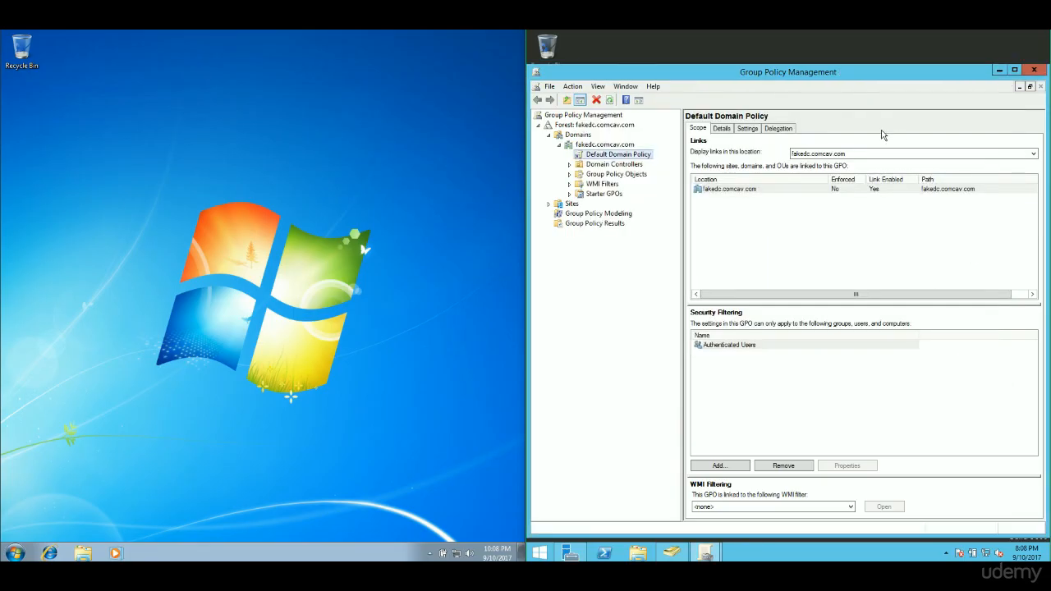
- Log the domain user off Windows 7 from the Start menu
{"action": "left_click", "coordinate": [23, 555]}
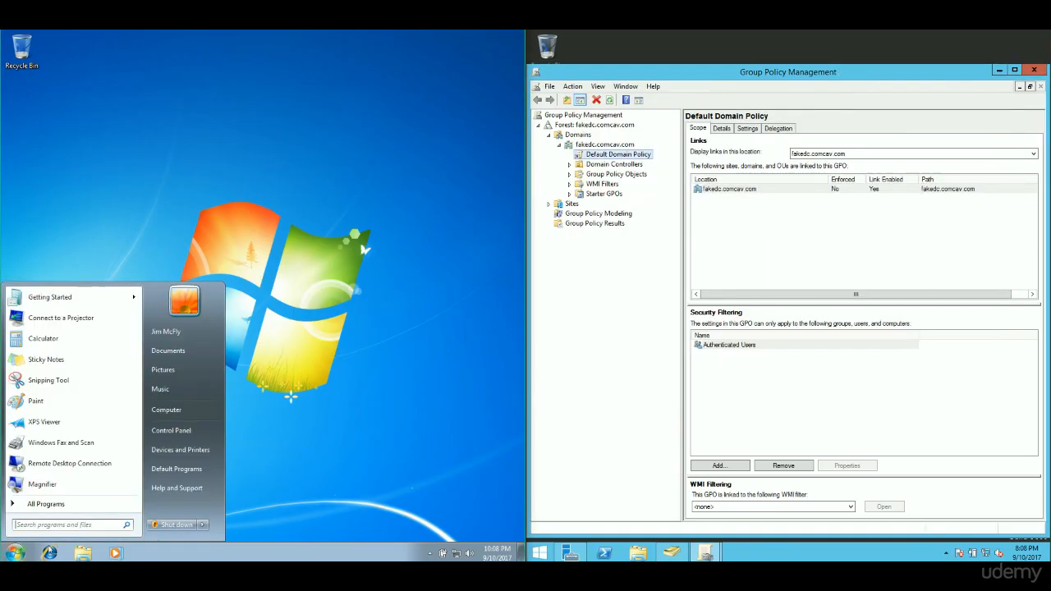
{"action": "left_click", "coordinate": [202, 525]}
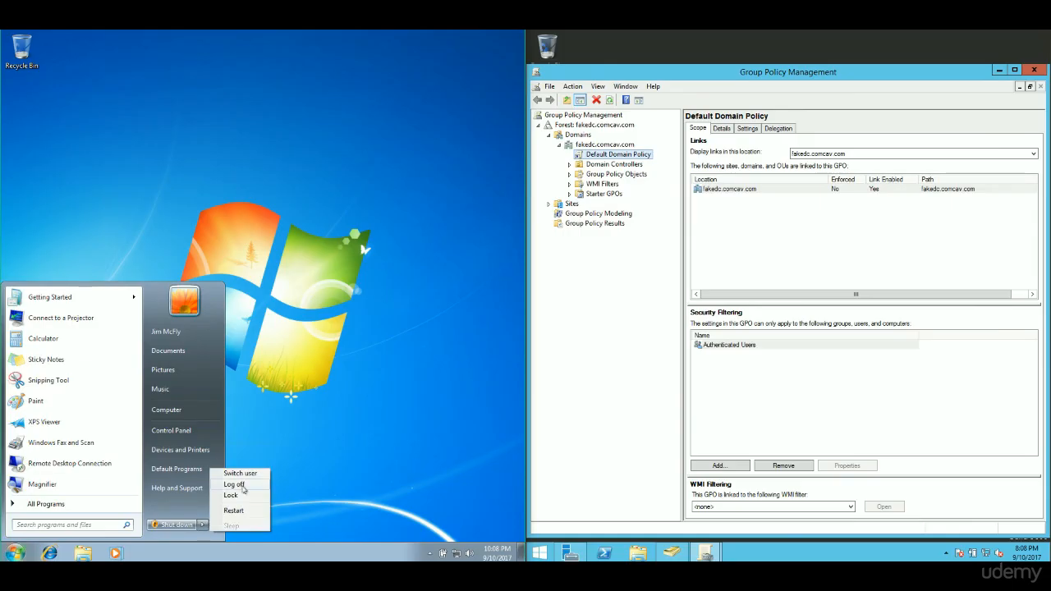
{"action": "left_click", "coordinate": [234, 484]}
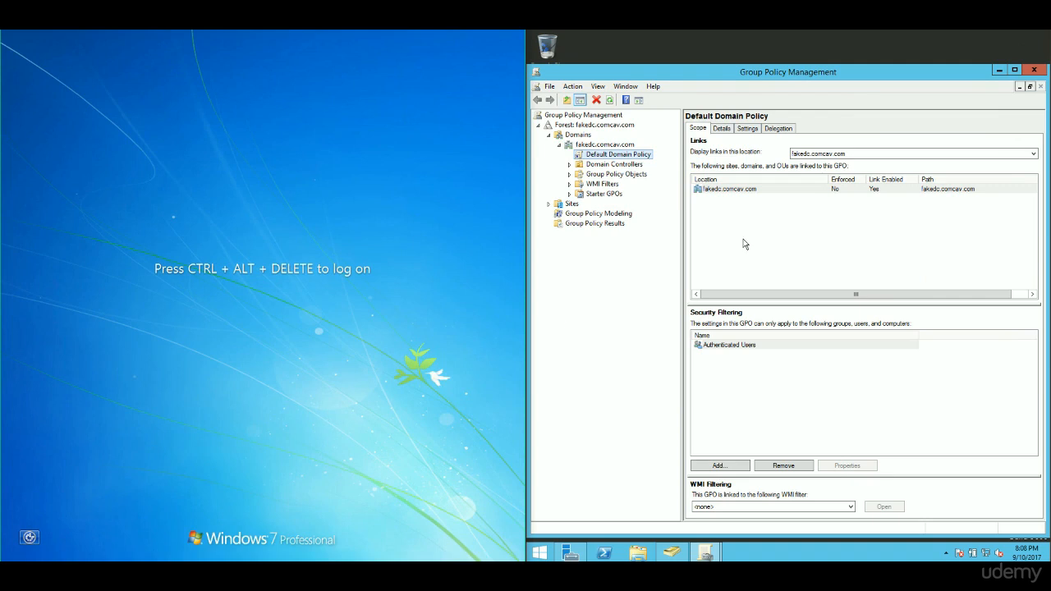
- Send Ctrl-Alt-Del to the VM and attempt sign-in with a wrong password
{"action": "left_click", "coordinate": [84, 24]}
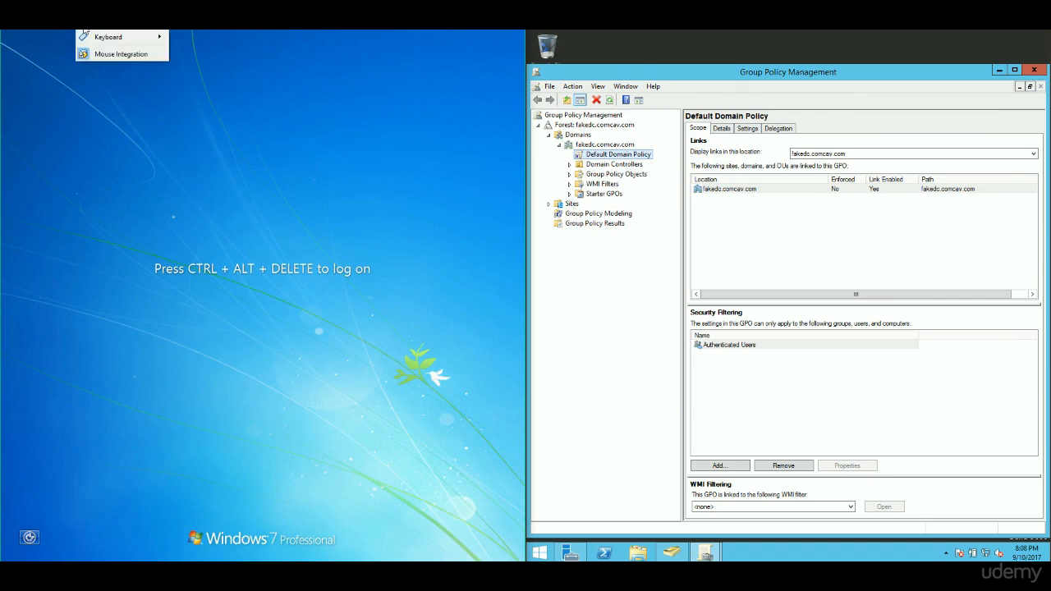
{"action": "mouse_move", "coordinate": [92, 39]}
{"action": "left_click", "coordinate": [198, 52]}
{"action": "left_click", "coordinate": [284, 354]}
{"action": "type", "text": "•••••••"}
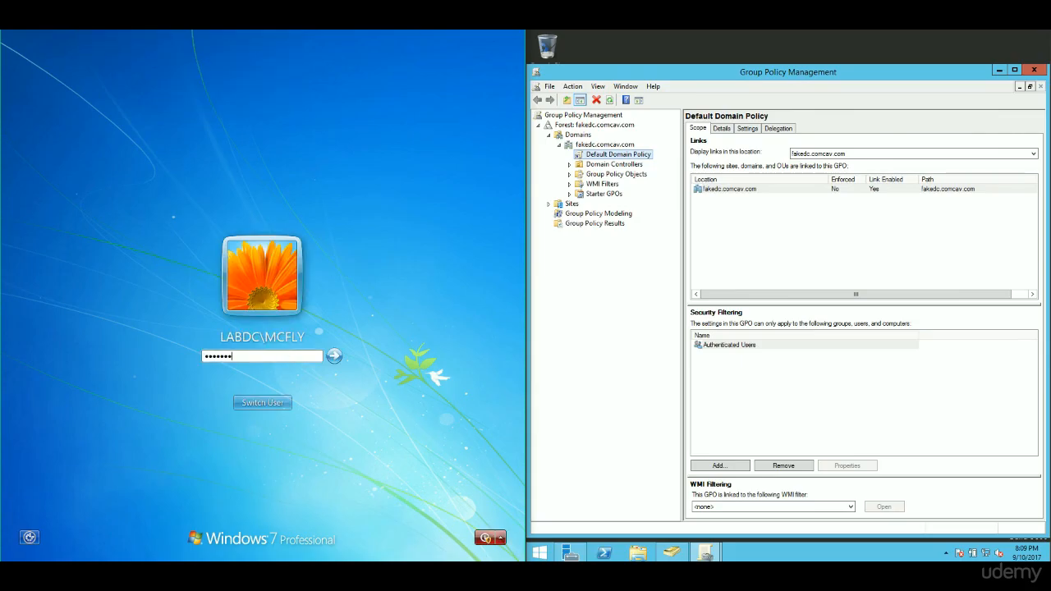
{"action": "key", "text": "Return"}
{"action": "key", "text": "Return"}
{"action": "type", "text": "•••••••"}
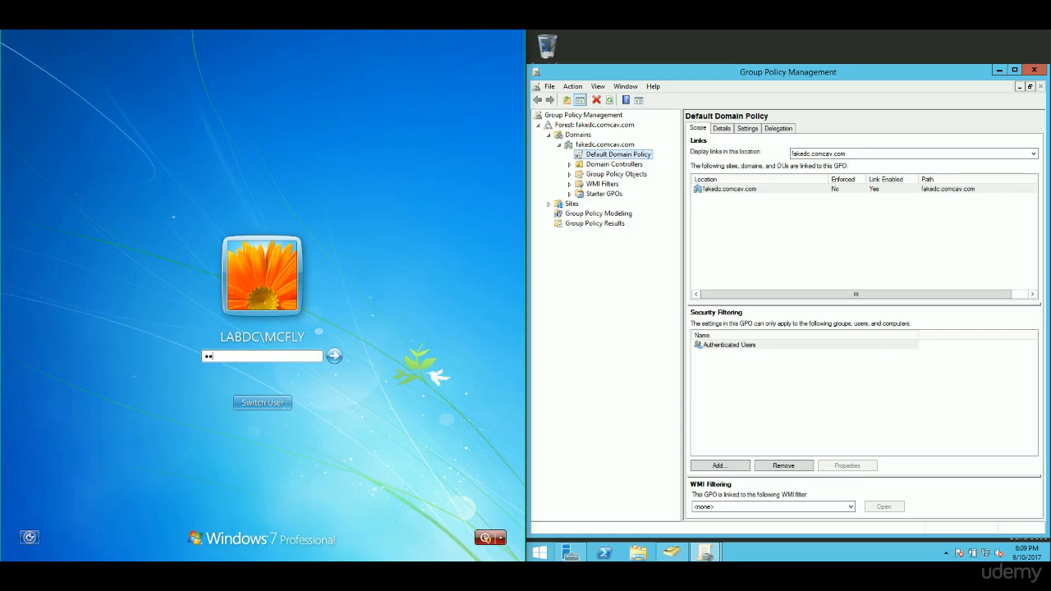
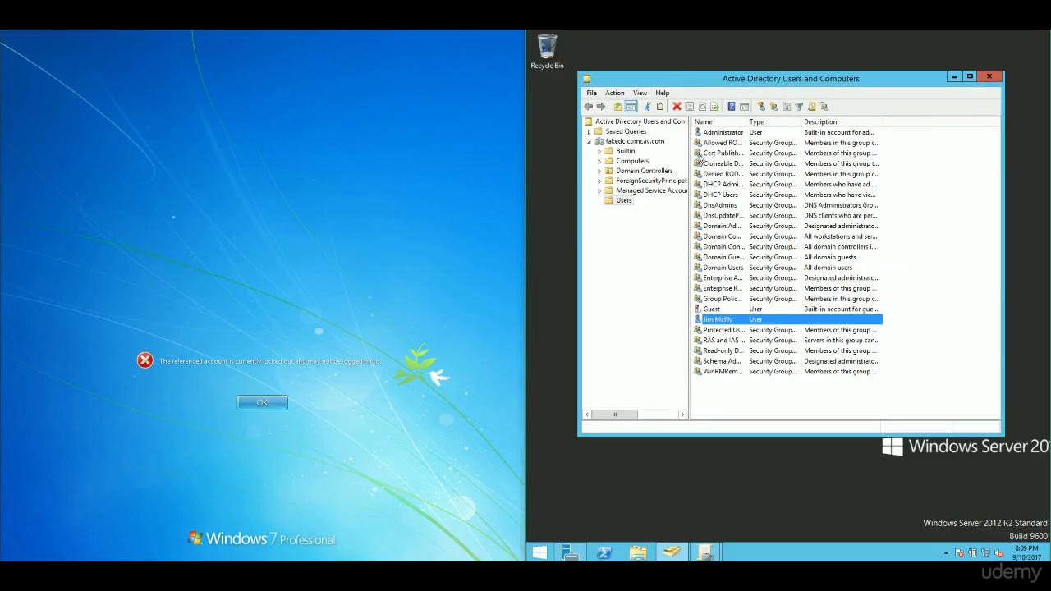
- Tick Unlock account on the locked-out user's Account tab and apply the change
{"action": "right_click", "coordinate": [725, 327]}
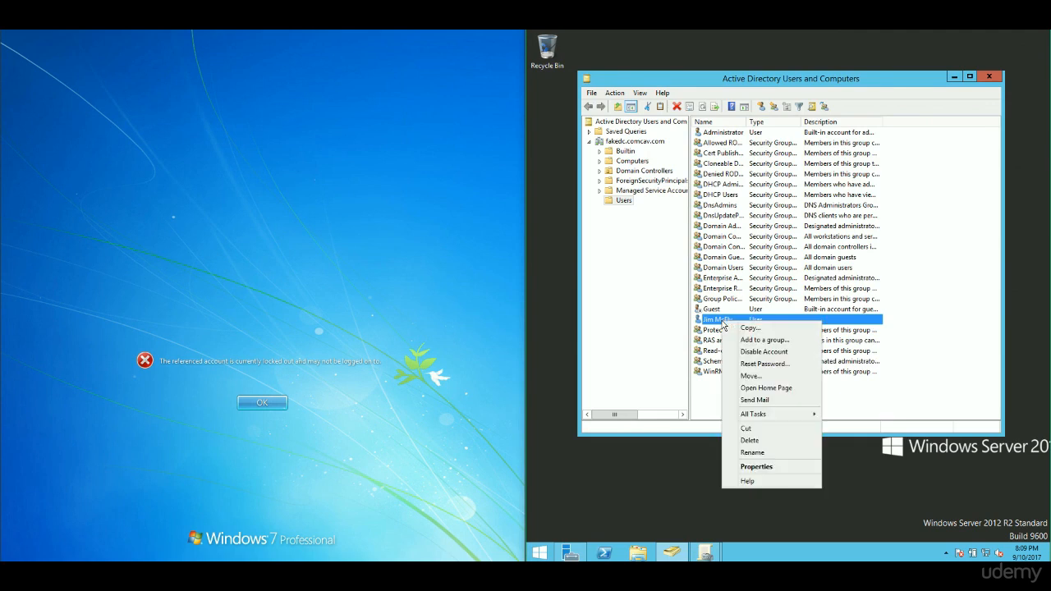
{"action": "left_click", "coordinate": [756, 467]}
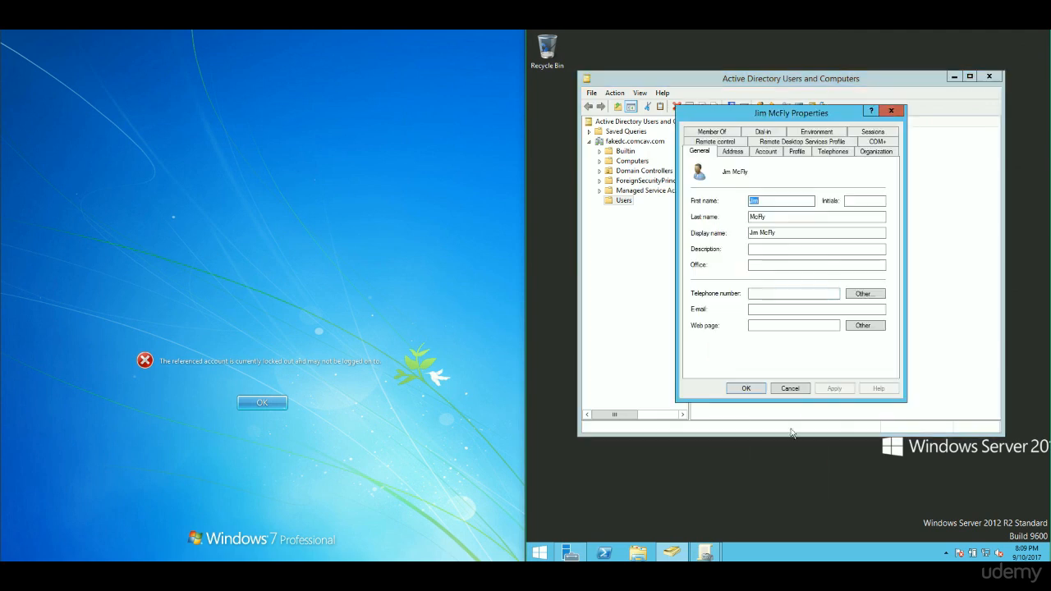
{"action": "left_click", "coordinate": [767, 152]}
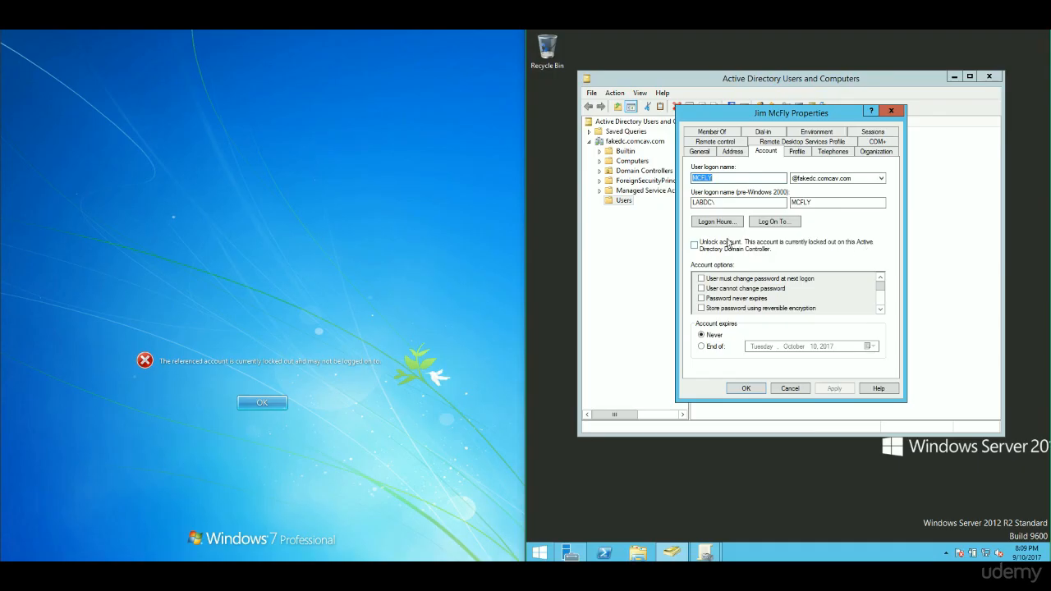
{"action": "left_click", "coordinate": [696, 245]}
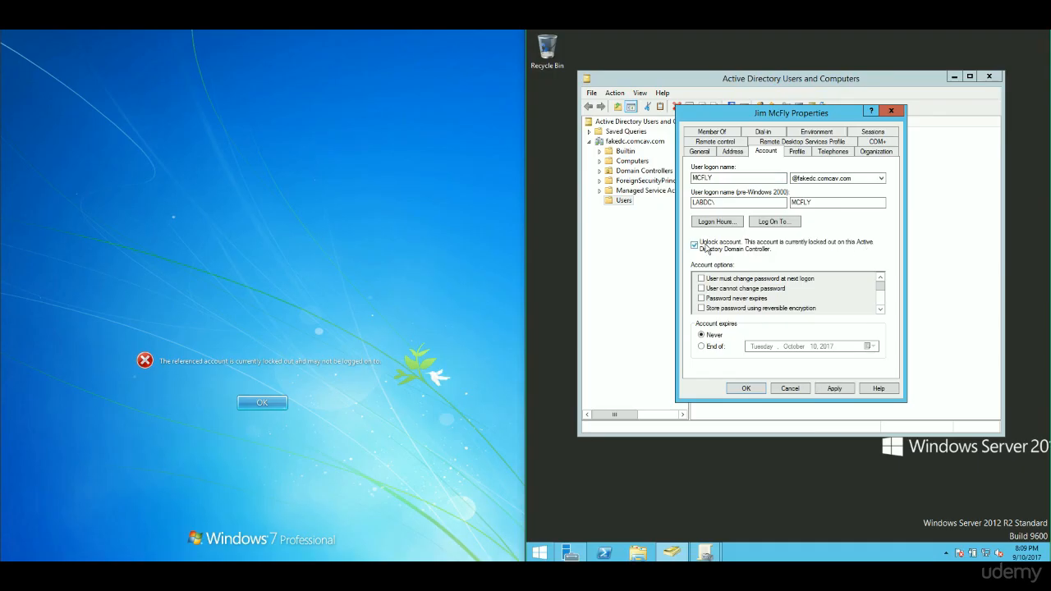
{"action": "left_click", "coordinate": [836, 389]}
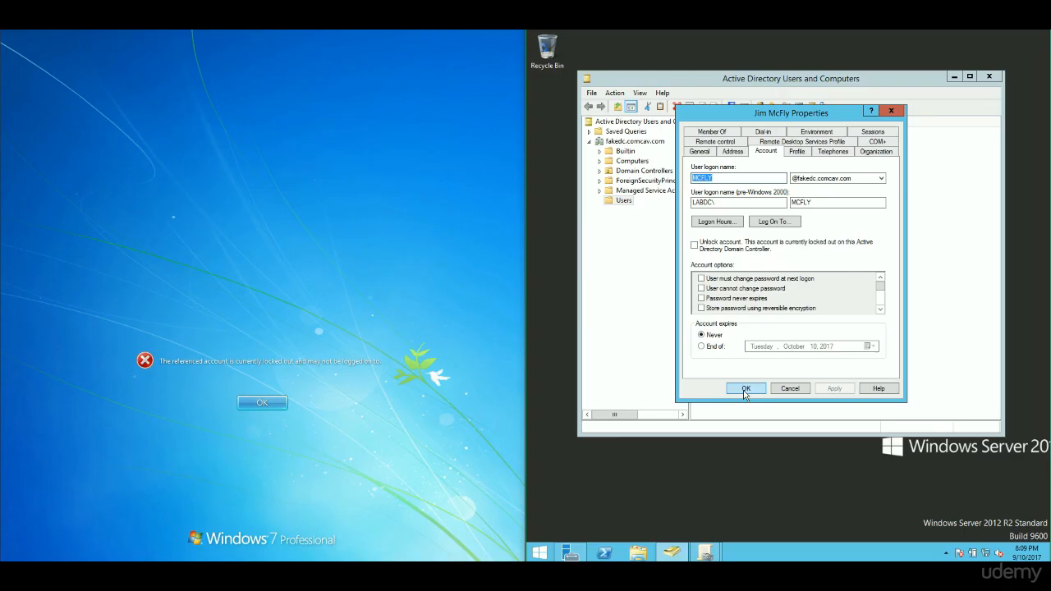
{"action": "left_click", "coordinate": [746, 389]}
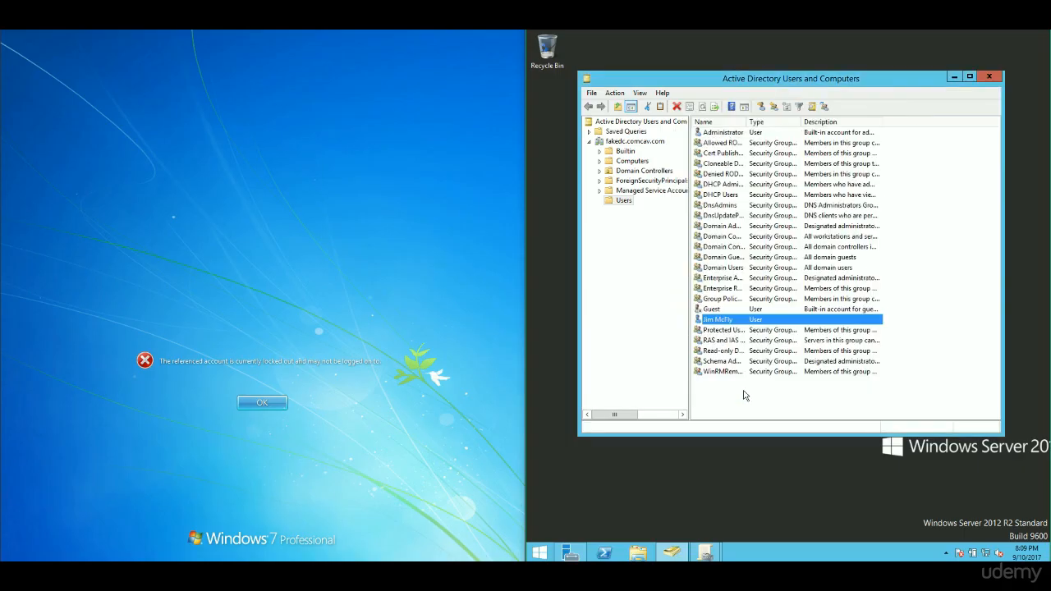
- Dismiss the lockout error and sign in to Windows 7 with the user's password
{"action": "left_click", "coordinate": [264, 403]}
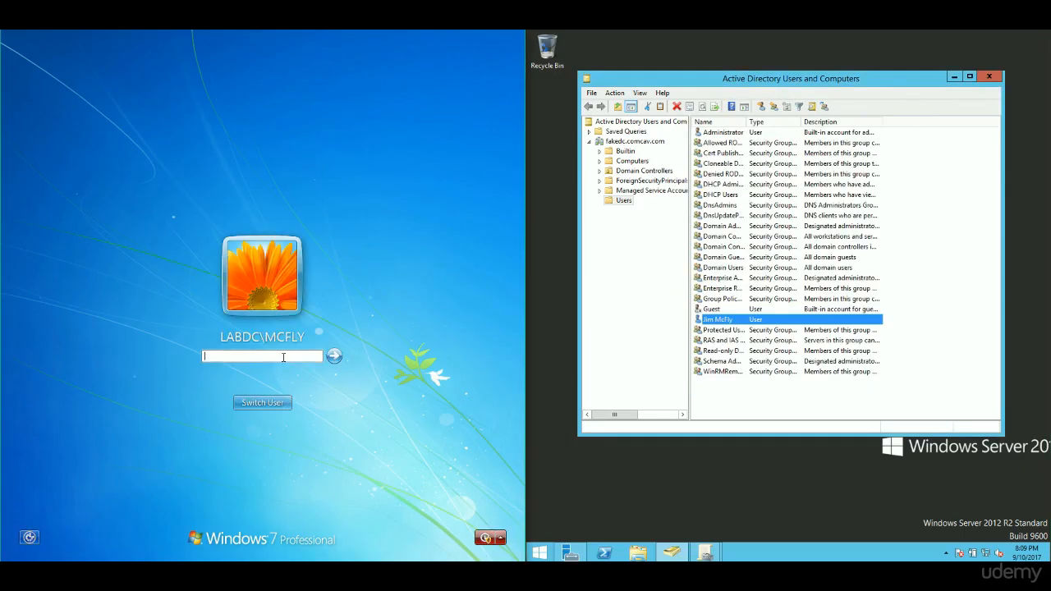
{"action": "type", "text": "••••••••"}
{"action": "key", "text": "Return"}
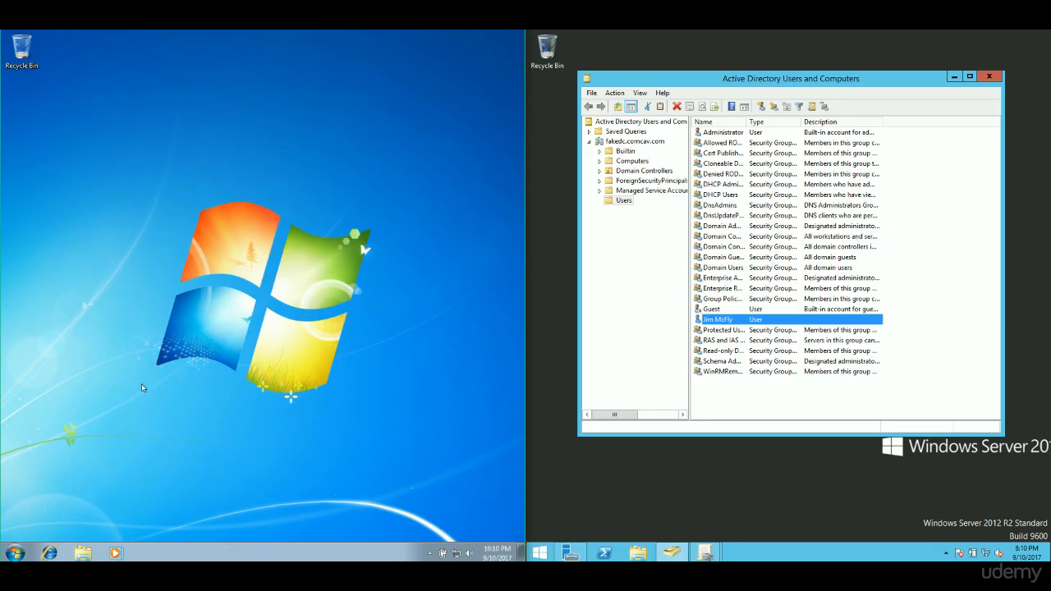
- Log the user off Windows 7 from the Start menu's shutdown options
{"action": "left_click", "coordinate": [15, 553]}
{"action": "mouse_move", "coordinate": [202, 524]}
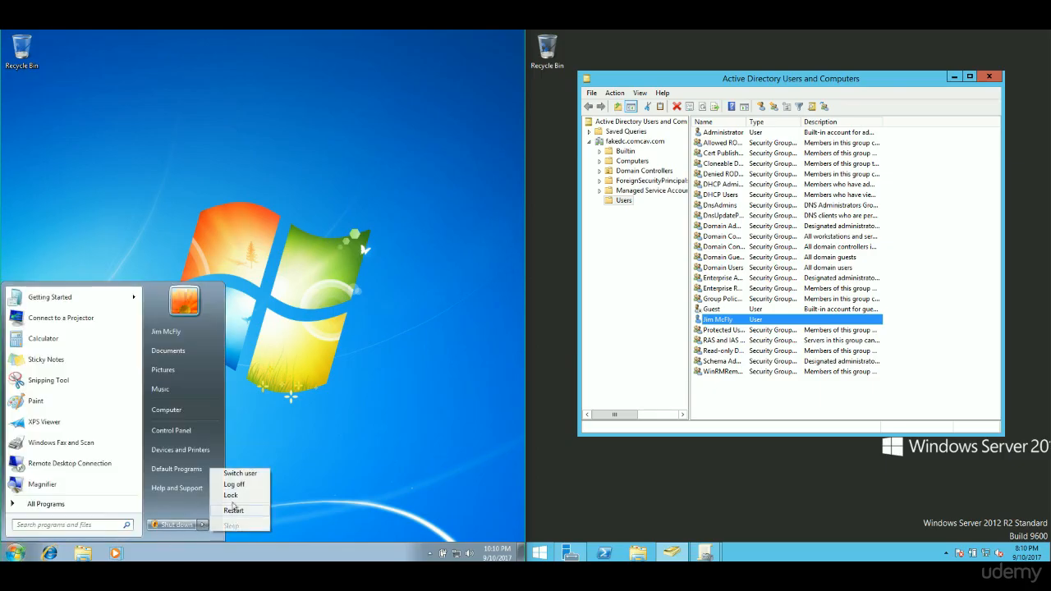
{"action": "left_click", "coordinate": [242, 485]}
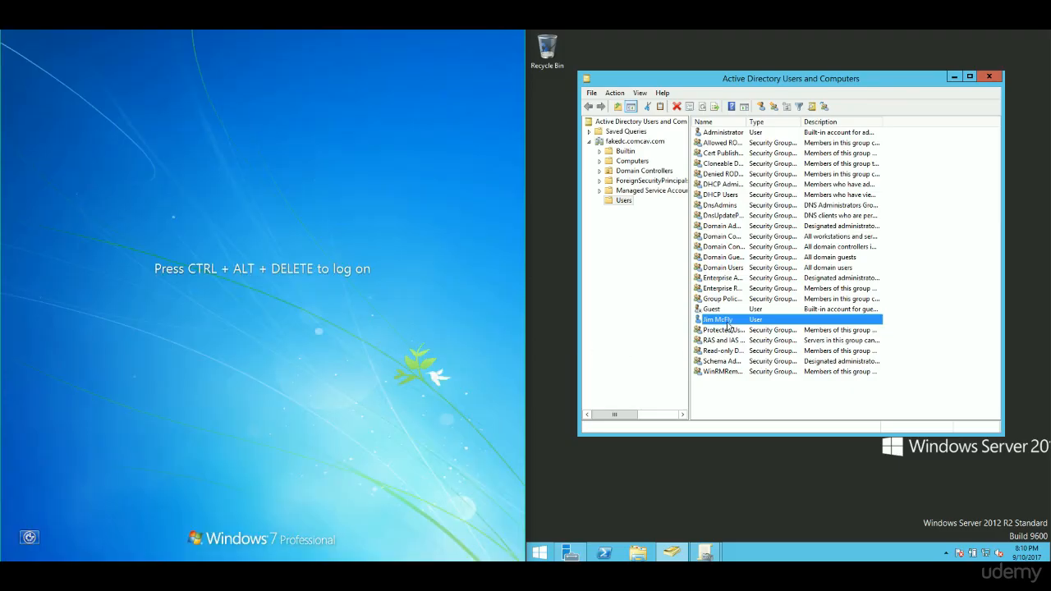
- Review the user's Account, Address and General properties, then close without changes
{"action": "right_click", "coordinate": [726, 323]}
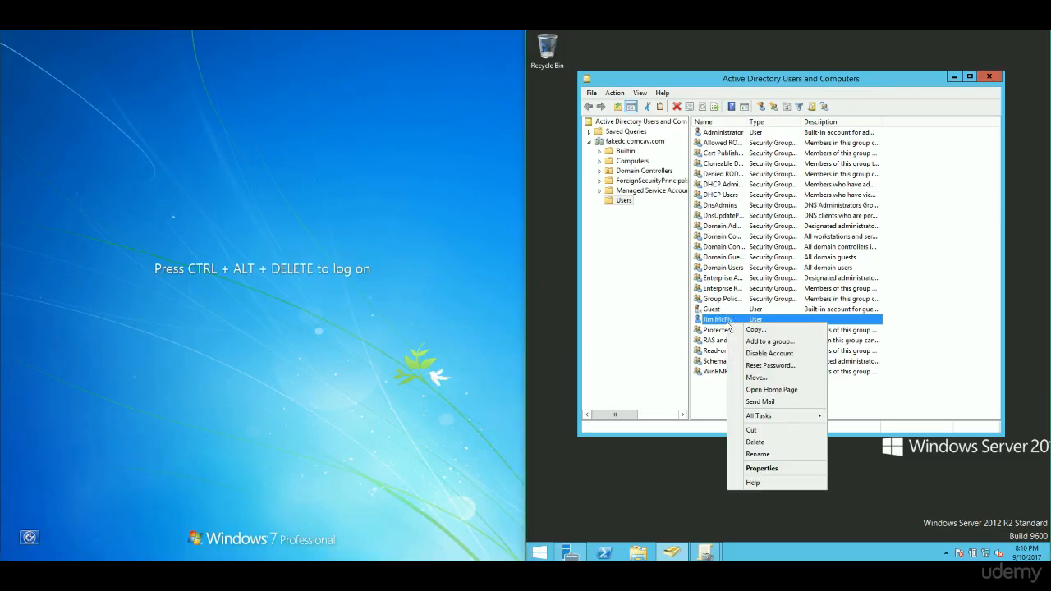
{"action": "left_click", "coordinate": [779, 469]}
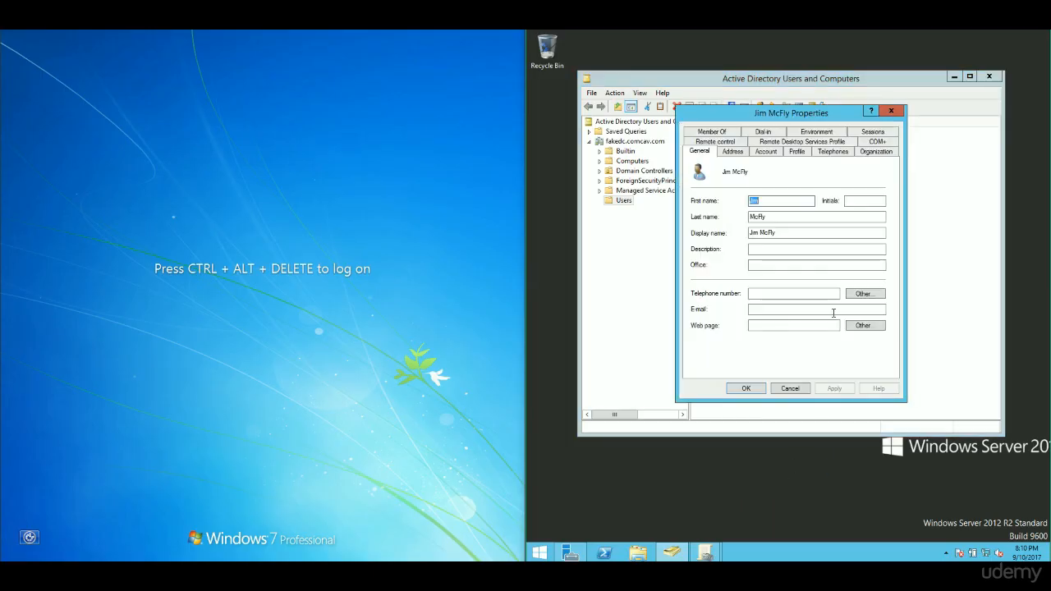
{"action": "left_click", "coordinate": [767, 153]}
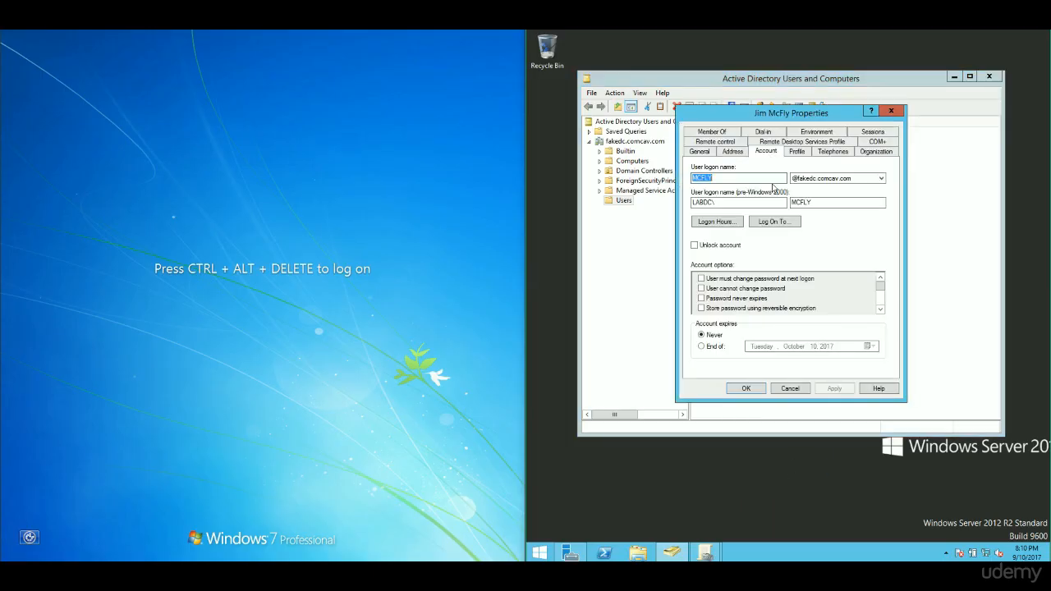
{"action": "left_click", "coordinate": [735, 152]}
{"action": "left_click", "coordinate": [707, 152]}
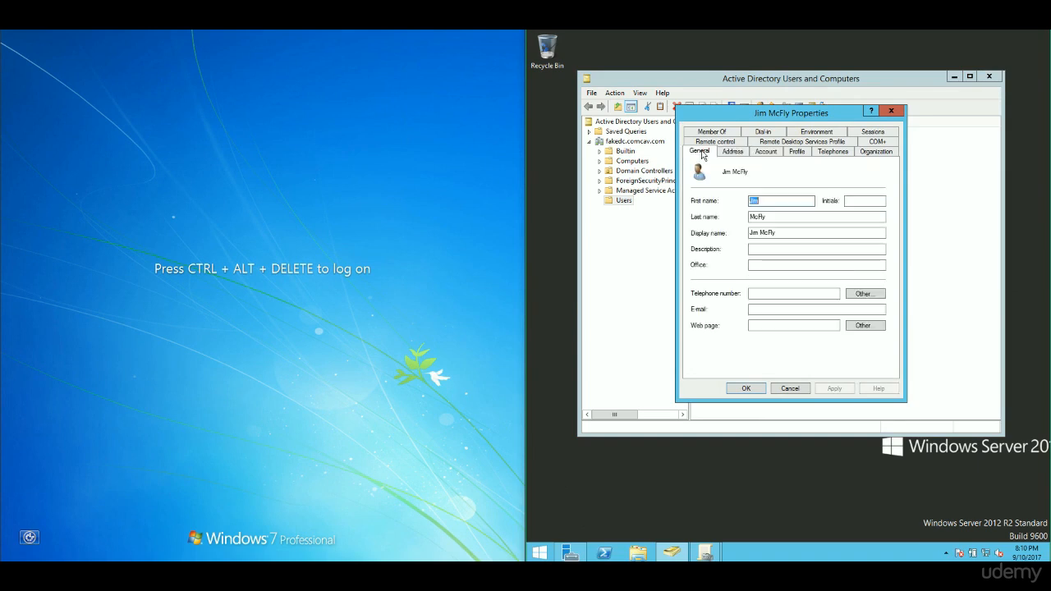
{"action": "left_click", "coordinate": [892, 111]}
- Disable the user's account and acknowledge the confirmation
{"action": "right_click", "coordinate": [732, 325]}
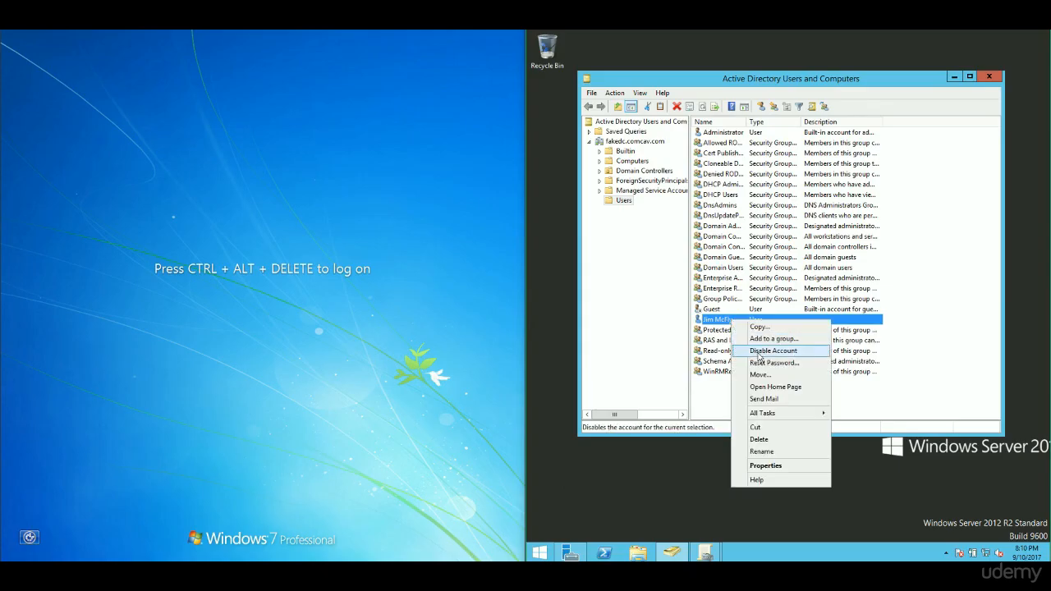
{"action": "left_click", "coordinate": [759, 354]}
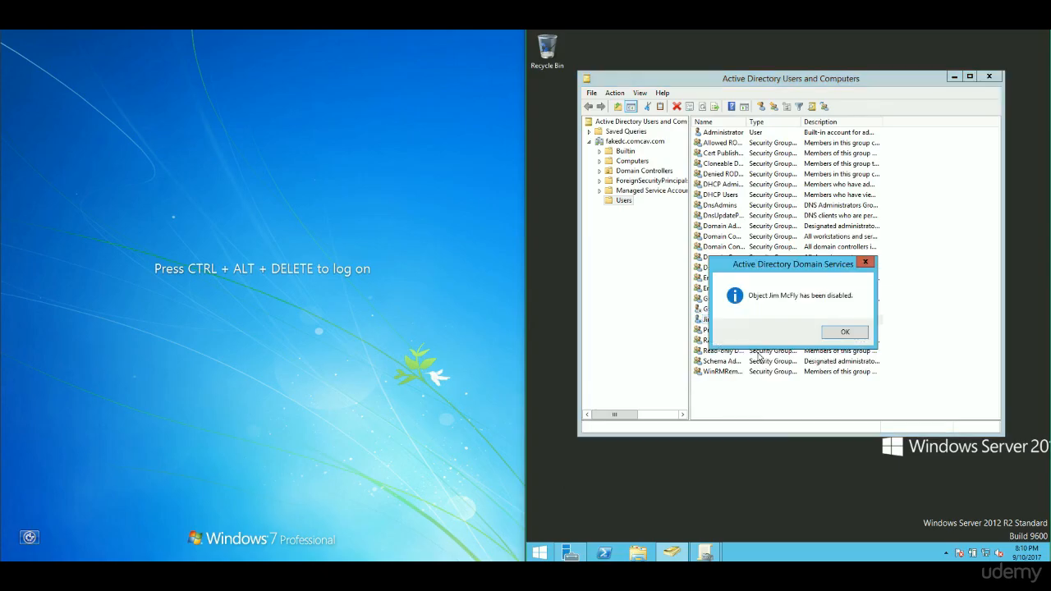
{"action": "left_click", "coordinate": [829, 336]}
- Send Ctrl-Alt-Del to the VM and sign in, retyping the password with Caps Lock off
{"action": "left_click", "coordinate": [111, 30]}
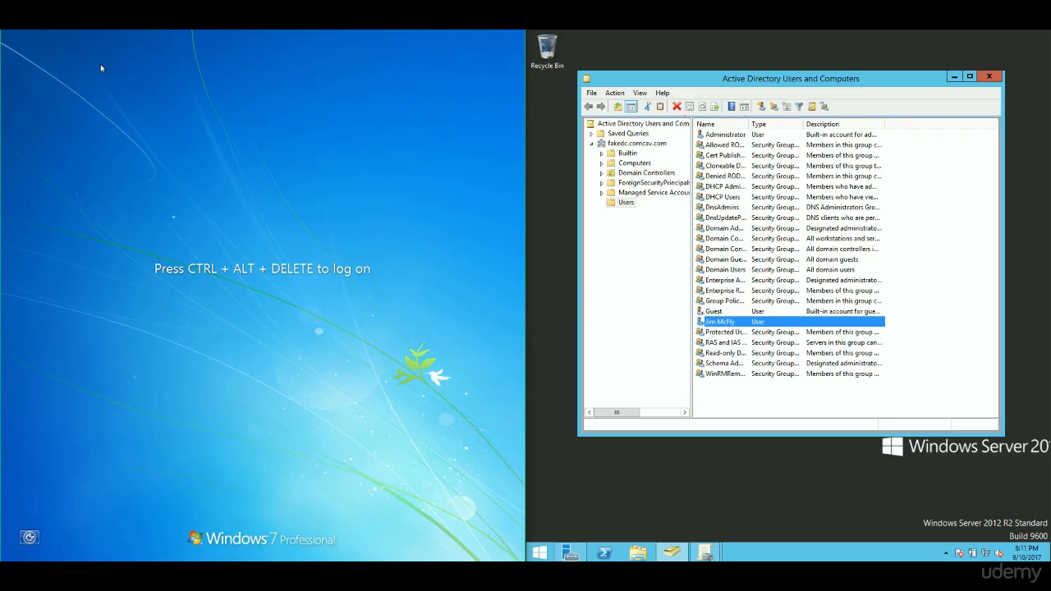
{"action": "left_click", "coordinate": [90, 28]}
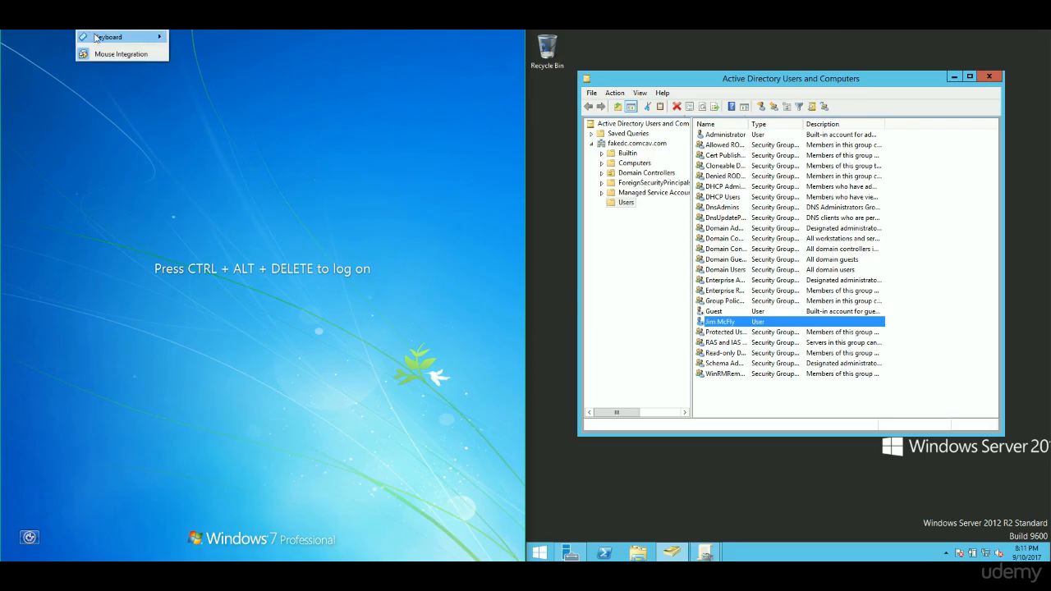
{"action": "mouse_move", "coordinate": [95, 37]}
{"action": "left_click", "coordinate": [202, 54]}
{"action": "left_click", "coordinate": [284, 358]}
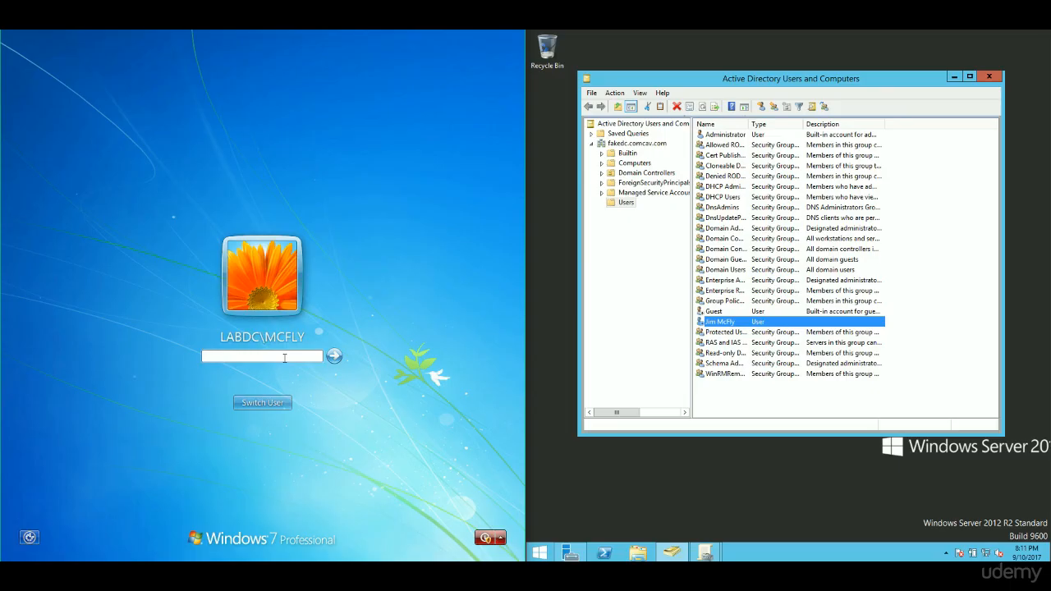
{"action": "type", "text": "*********"}
{"action": "key", "text": "BackSpace"}
{"action": "key", "text": "BackSpace"}
{"action": "key", "text": "BackSpace"}
{"action": "key", "text": "BackSpace"}
{"action": "key", "text": "BackSpace"}
{"action": "key", "text": "BackSpace"}
{"action": "key", "text": "BackSpace"}
{"action": "key", "text": "BackSpace"}
{"action": "key", "text": "Caps_Lock"}
{"action": "type", "text": "*********"}
{"action": "key", "text": "Return"}
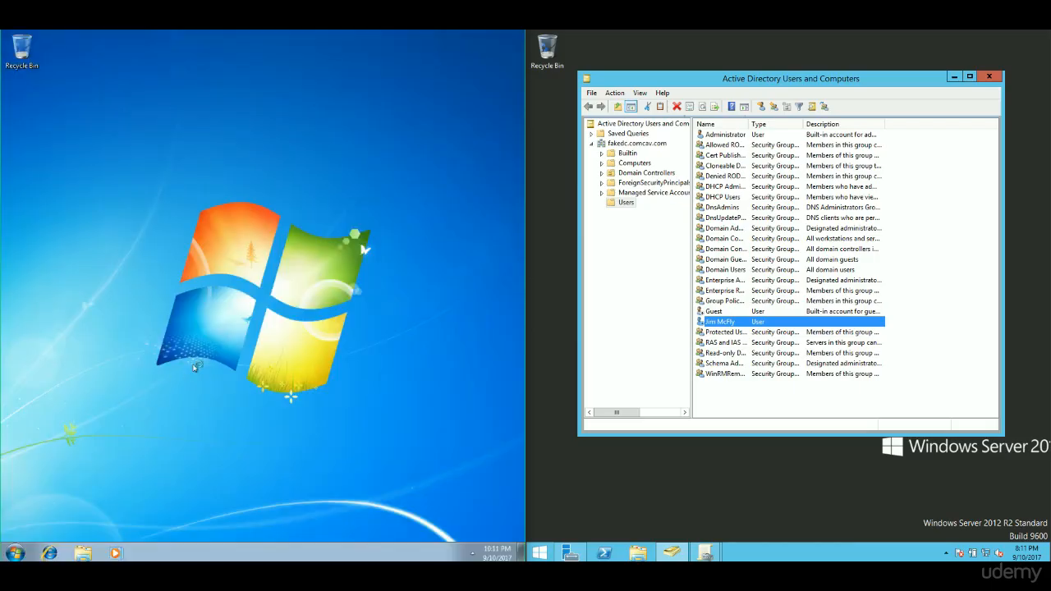
- Log the user off Windows 7 from the Start menu
{"action": "left_click", "coordinate": [20, 553]}
{"action": "left_click", "coordinate": [202, 525]}
{"action": "left_click", "coordinate": [243, 488]}
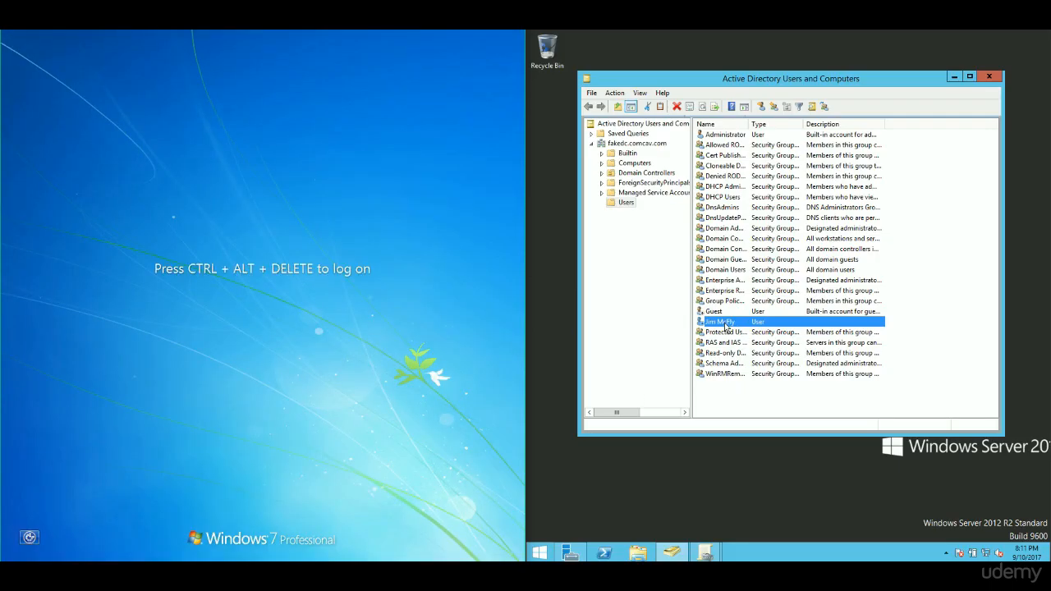
- Re-enable the user's account and acknowledge the confirmation
{"action": "right_click", "coordinate": [726, 326]}
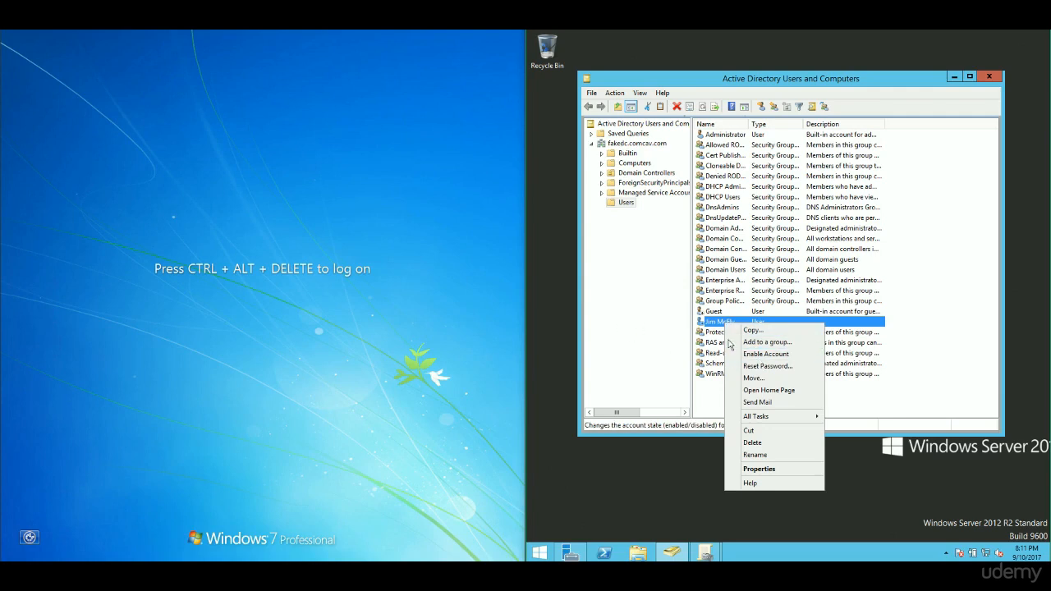
{"action": "left_click", "coordinate": [749, 354]}
{"action": "left_click", "coordinate": [841, 336]}
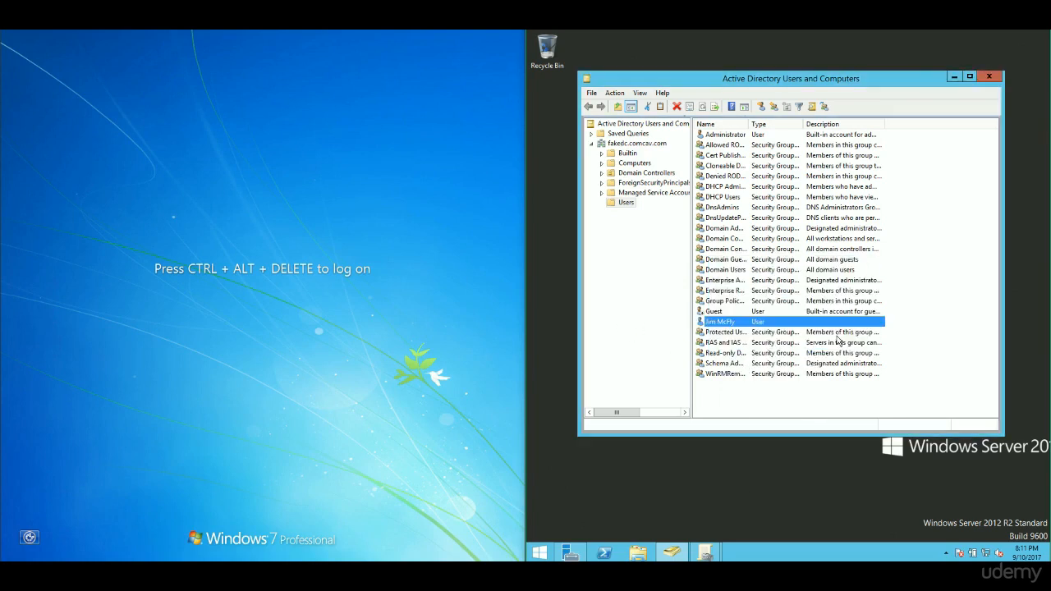
- Disable the user's account again and acknowledge the confirmation
{"action": "right_click", "coordinate": [727, 321]}
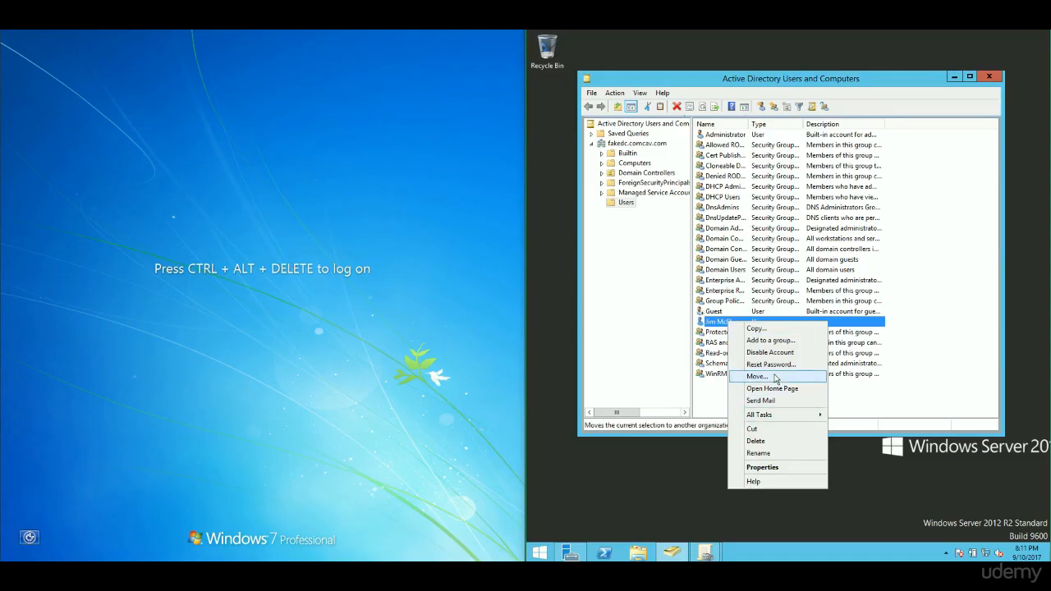
{"action": "left_click", "coordinate": [786, 353]}
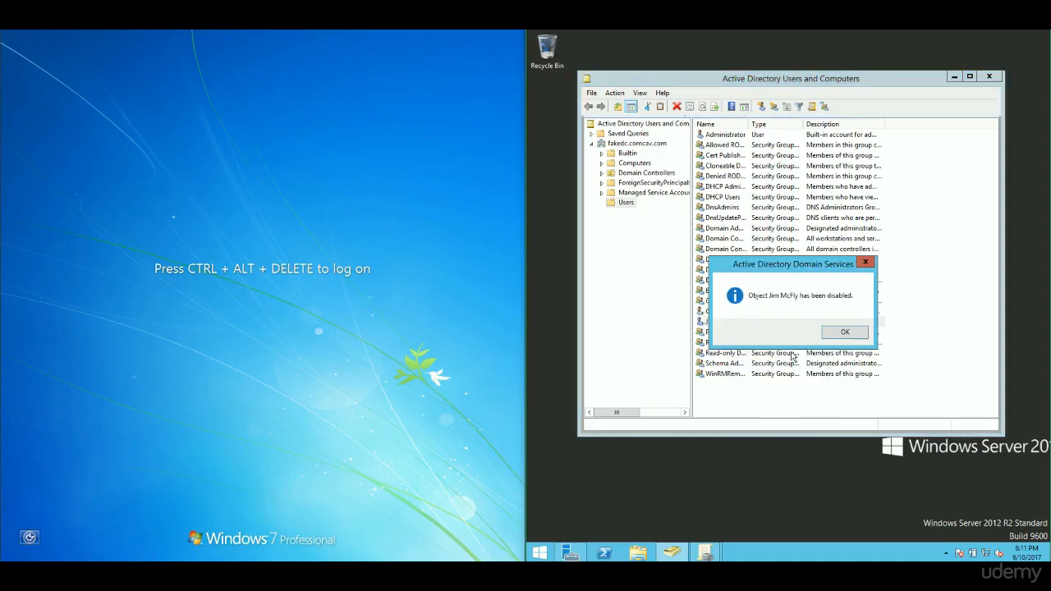
{"action": "left_click", "coordinate": [841, 333]}
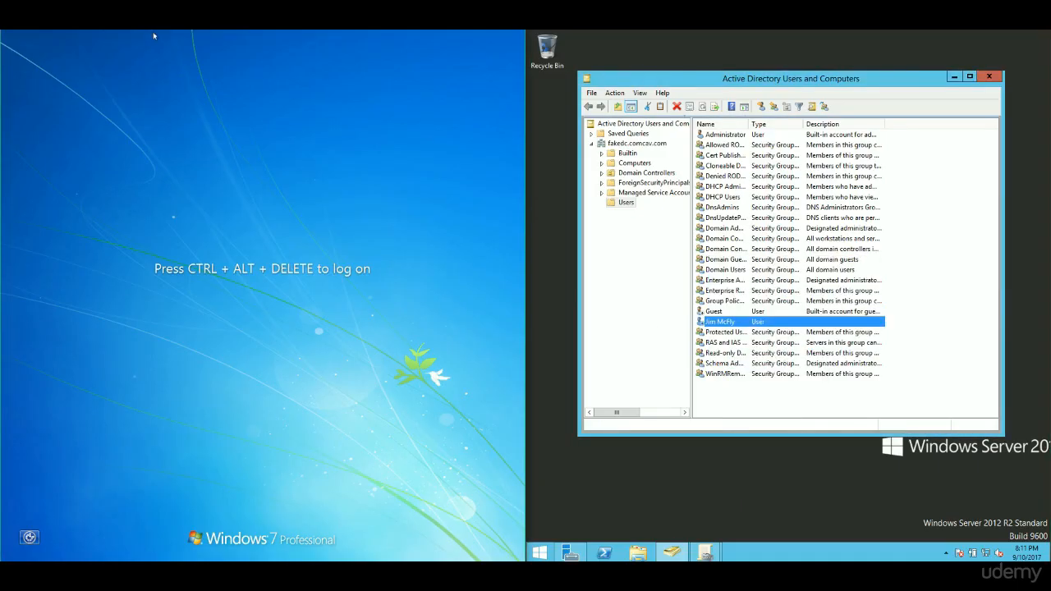
- Send Ctrl-Alt-Del to the VM and choose Switch User, then Other User
{"action": "left_click", "coordinate": [106, 28]}
{"action": "mouse_move", "coordinate": [87, 31]}
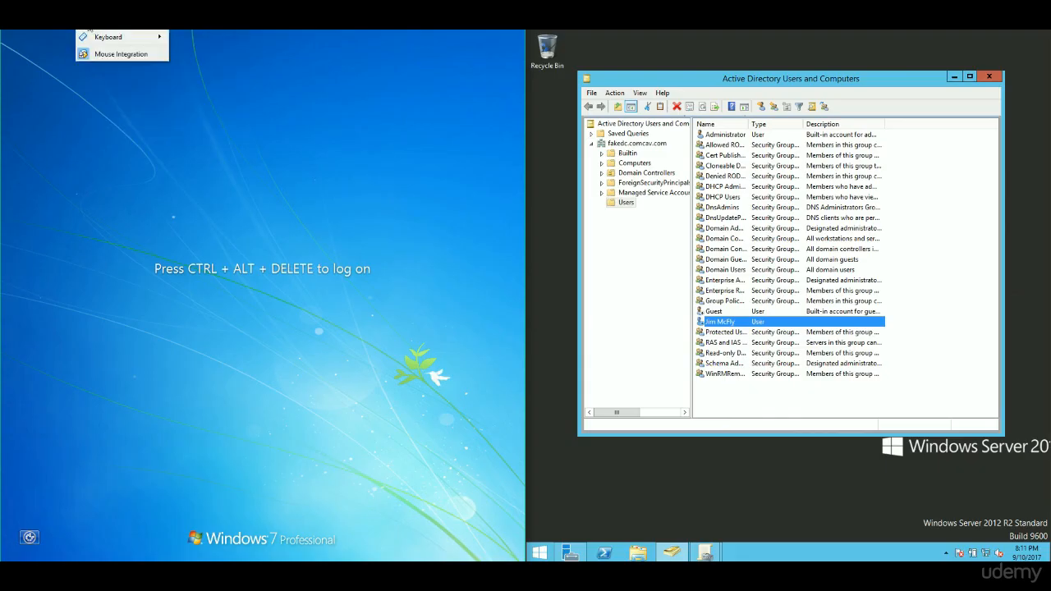
{"action": "left_click", "coordinate": [197, 53]}
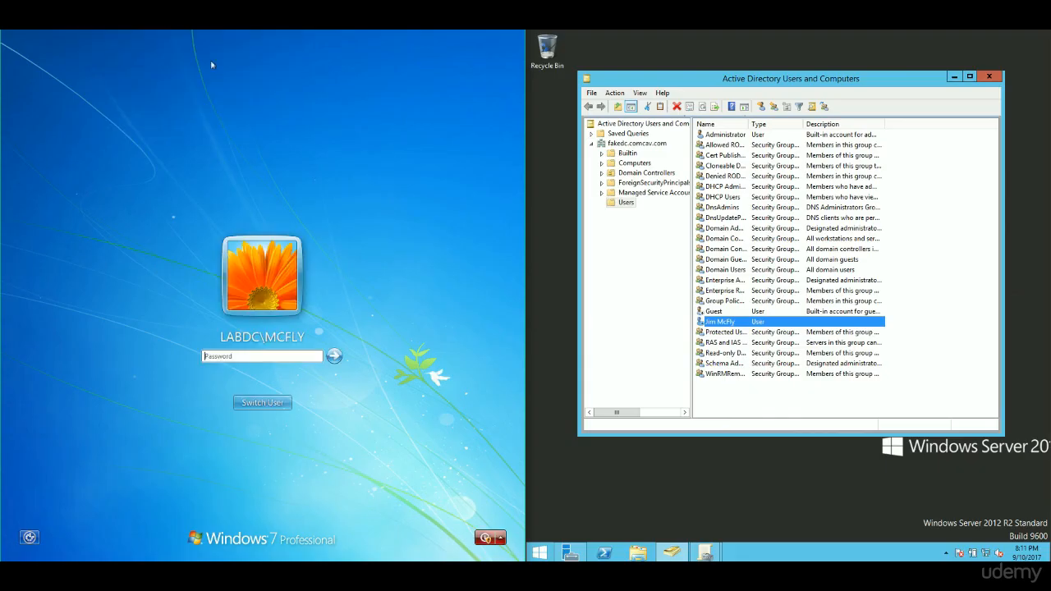
{"action": "left_click", "coordinate": [263, 403]}
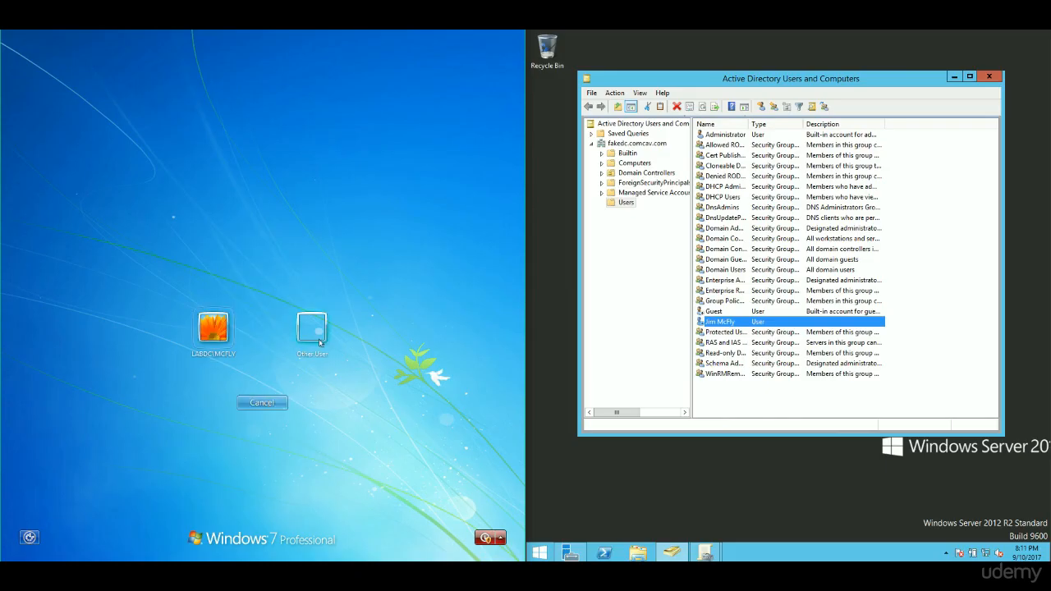
{"action": "left_click", "coordinate": [294, 327]}
- Enter the disabled user's name and password, with Caps Lock off, and submit the logon
{"action": "left_click", "coordinate": [292, 322]}
{"action": "type", "text": "MCFLY"}
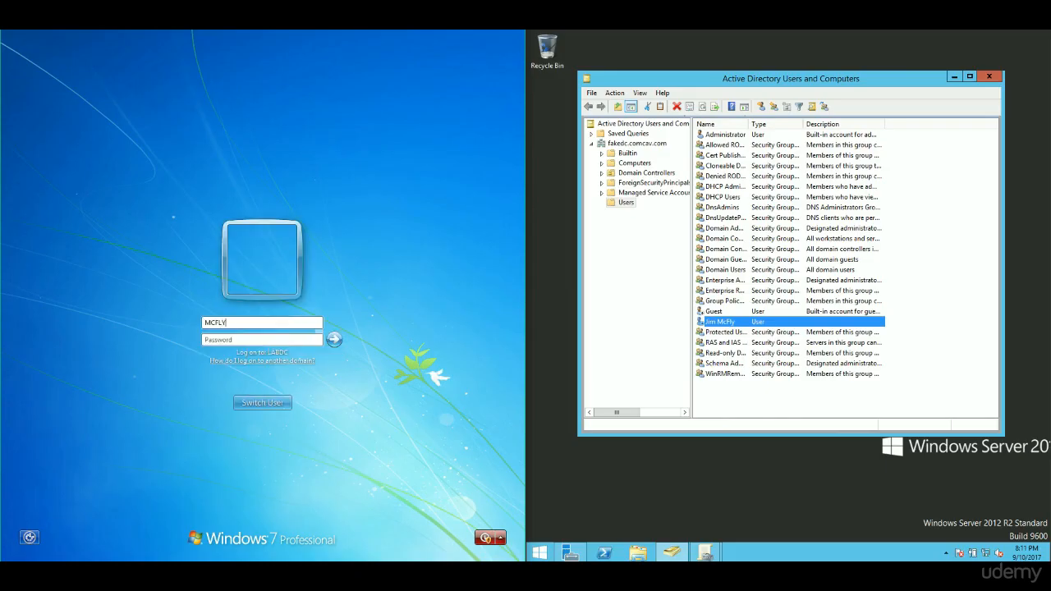
{"action": "key", "text": "Tab"}
{"action": "key", "text": "Caps_Lock"}
{"action": "type", "text": "Pa$$w0rd!"}
{"action": "key", "text": "Return"}
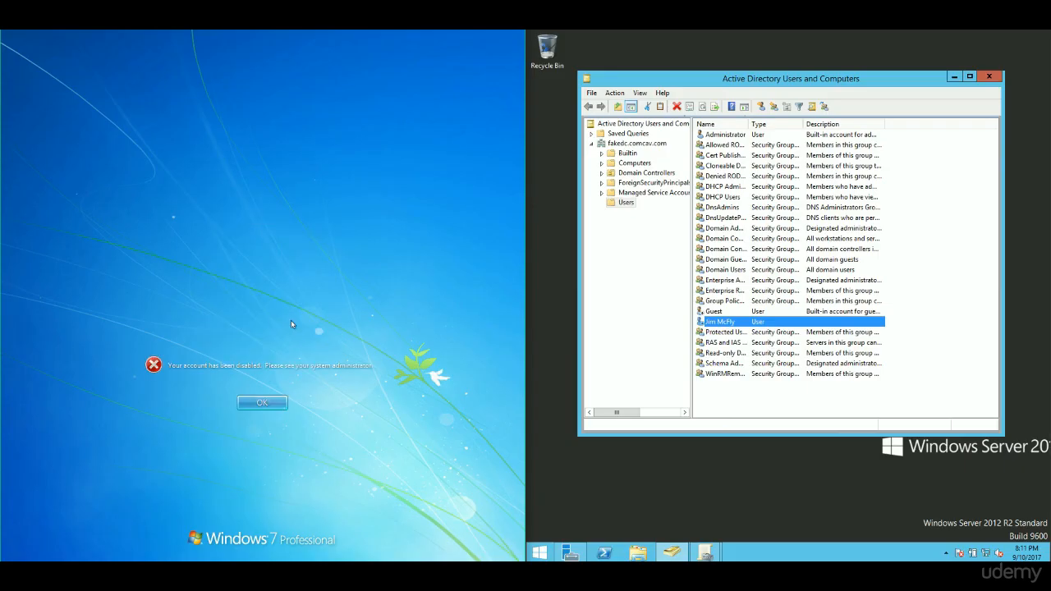